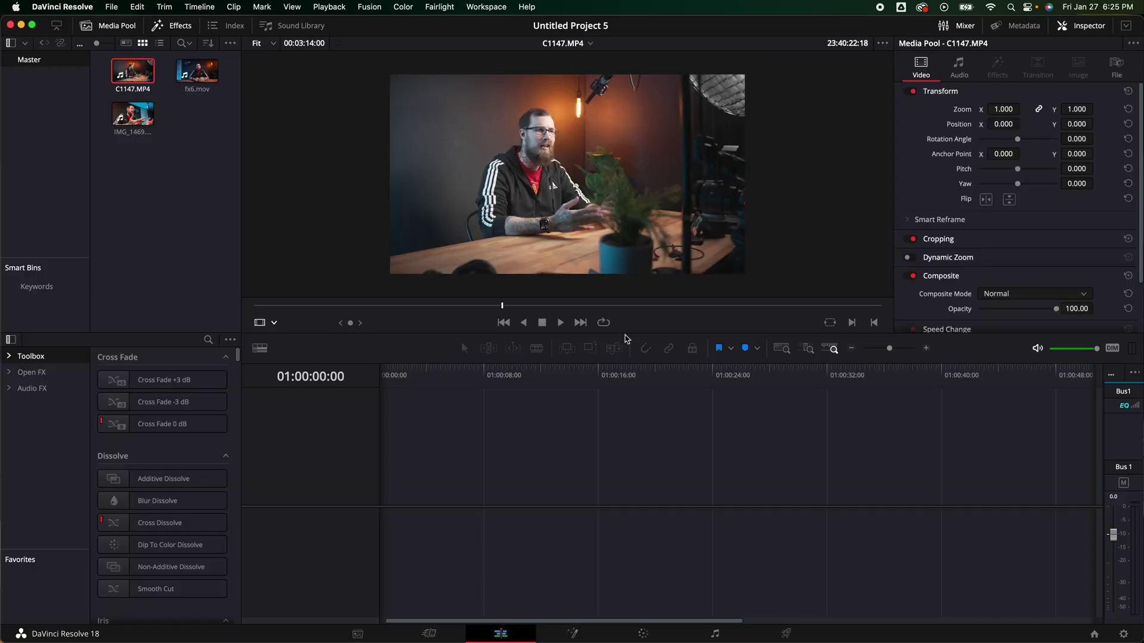
Preview the C1147.MP4 and fx6.mov angles at several points in the viewer
left_click(385, 305)
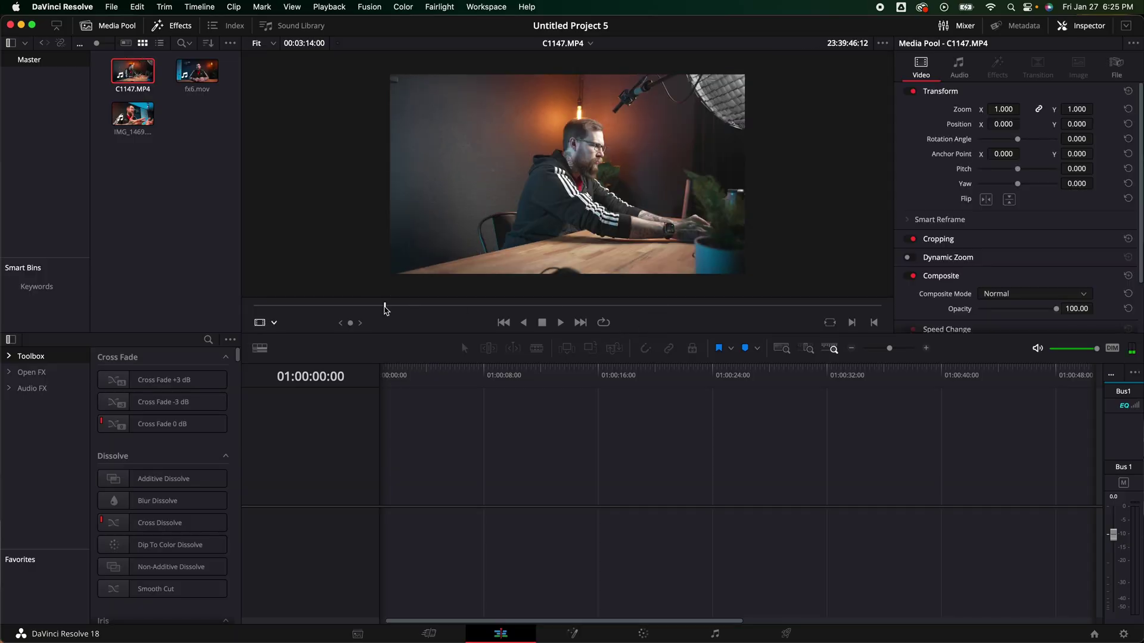
left_click(197, 71)
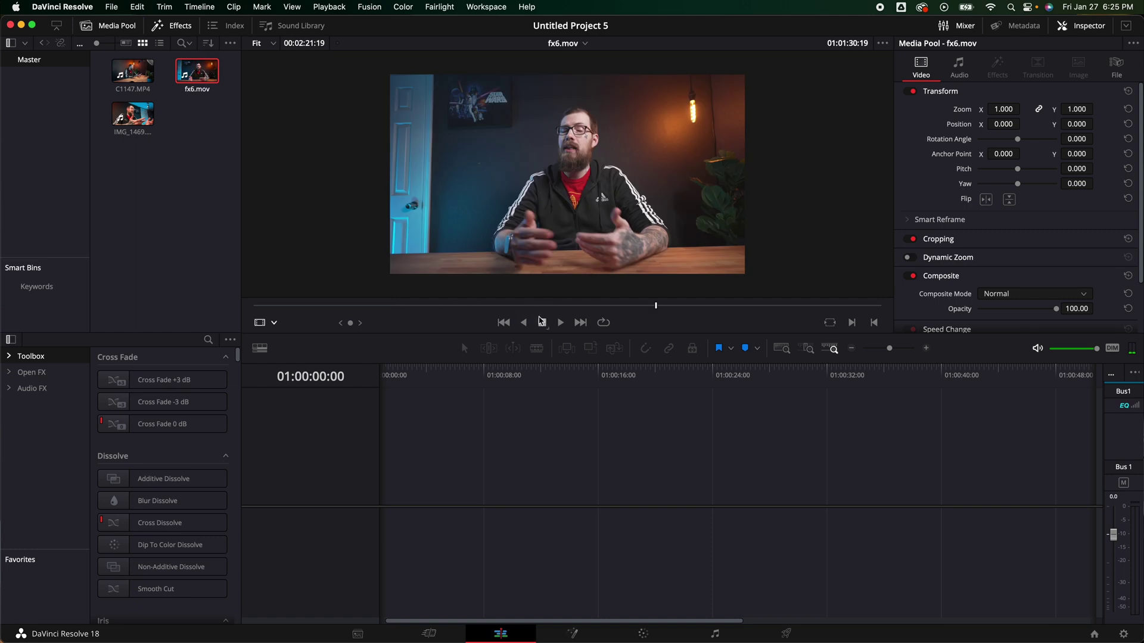
left_click(540, 306)
left_click(410, 305)
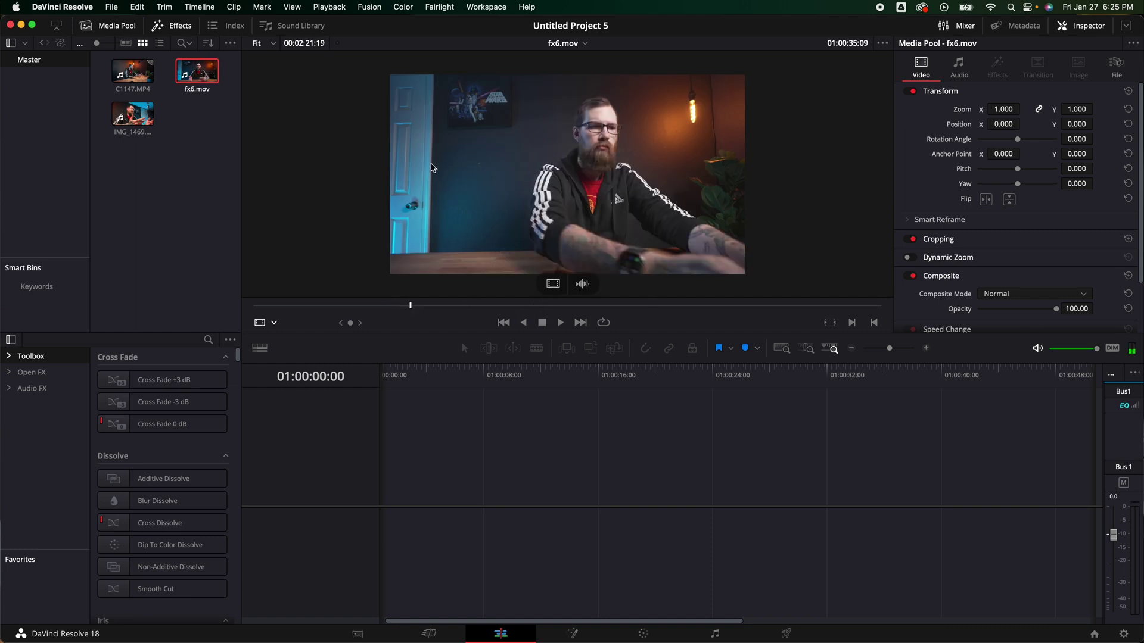
Preview IMG_1469 at several moments, then marquee-select all three camera clips in the Media Pool
left_click(132, 113)
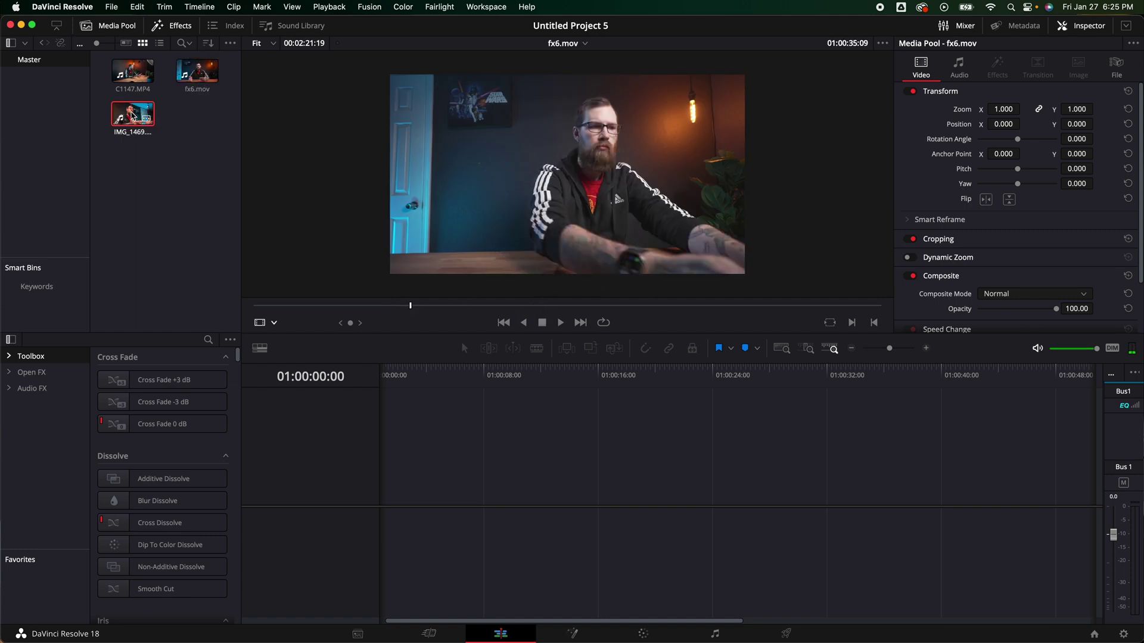
left_click(560, 305)
left_click(663, 306)
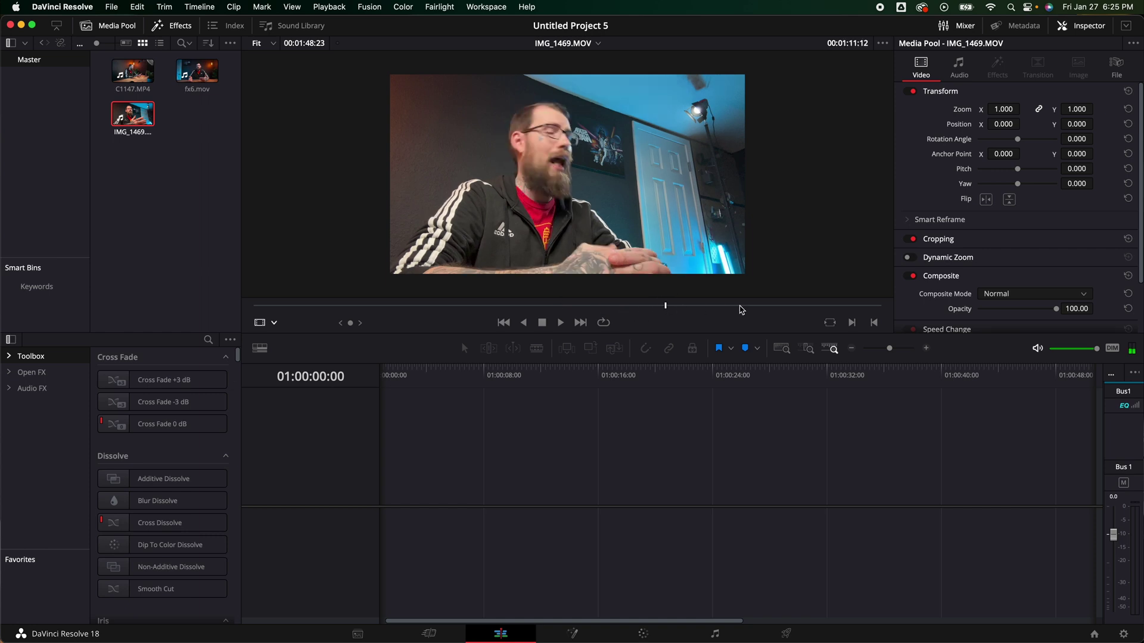
left_click(741, 307)
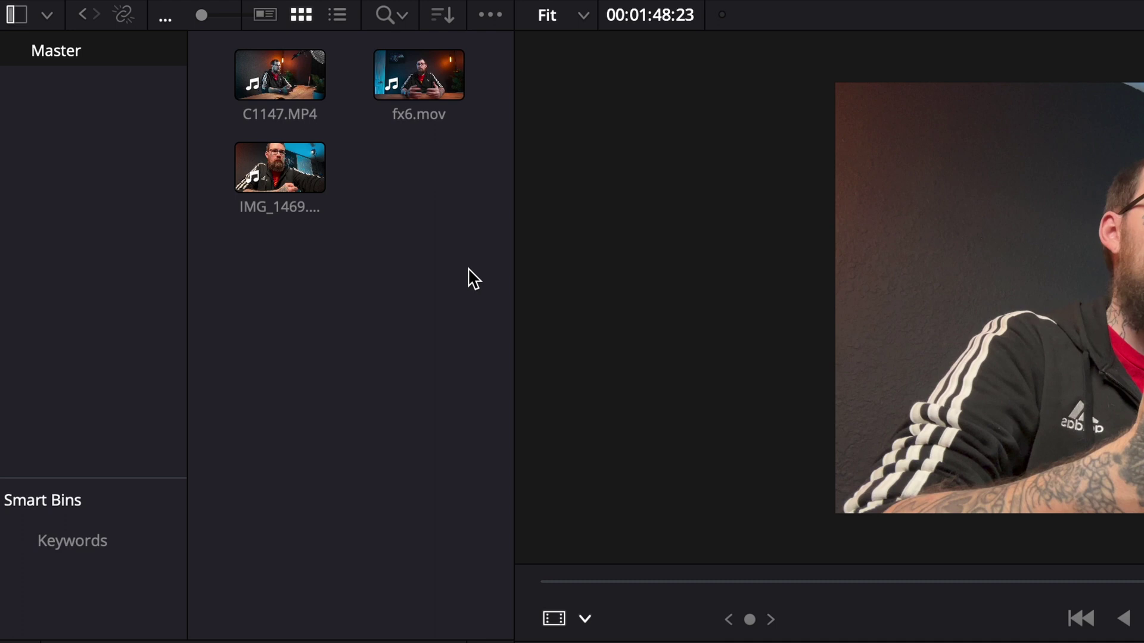
left_click_drag(221, 160, 158, 130)
left_click_drag(335, 202, 264, 71)
Create a multicam clip named Interview from the three selected clips, with angles synced by sound
right_click(280, 77)
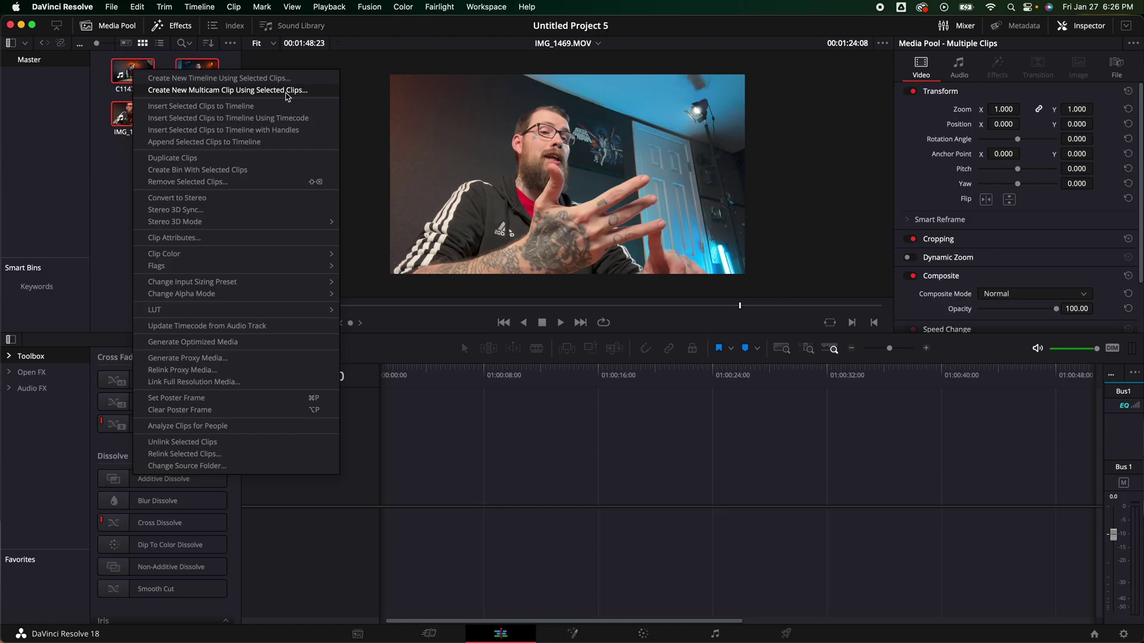
left_click(287, 96)
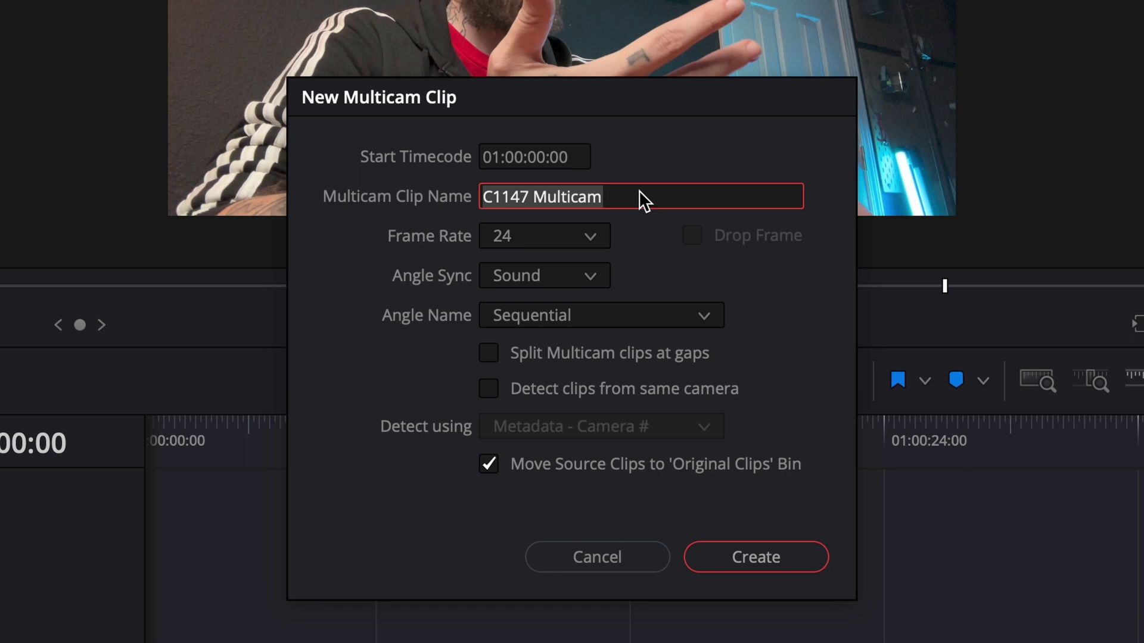
type("Intervie")
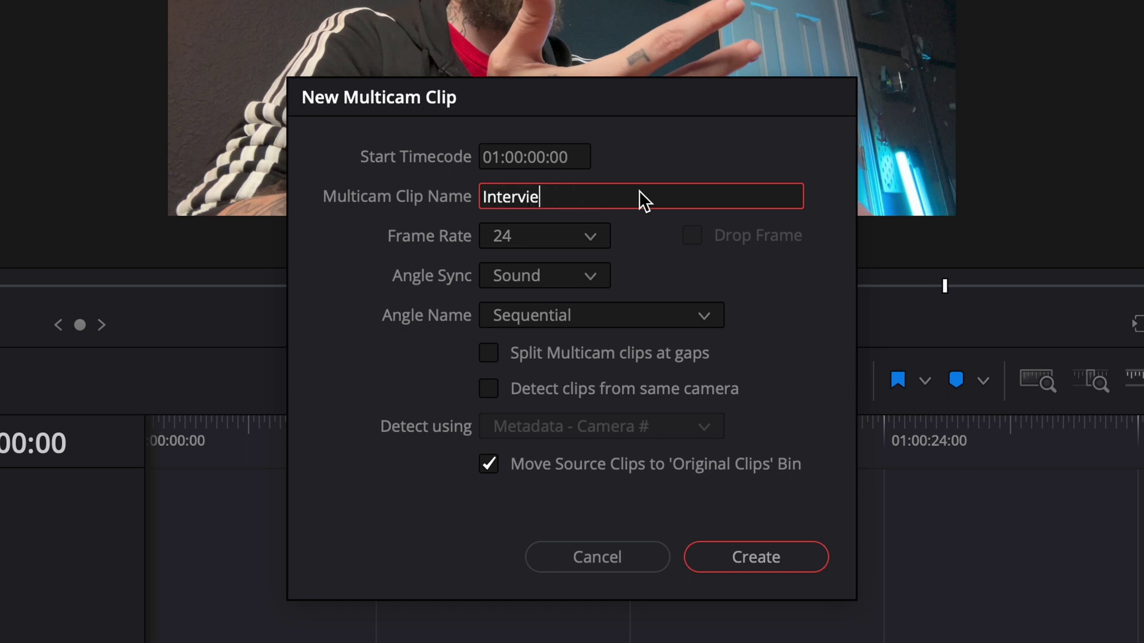
type("w")
left_click(549, 273)
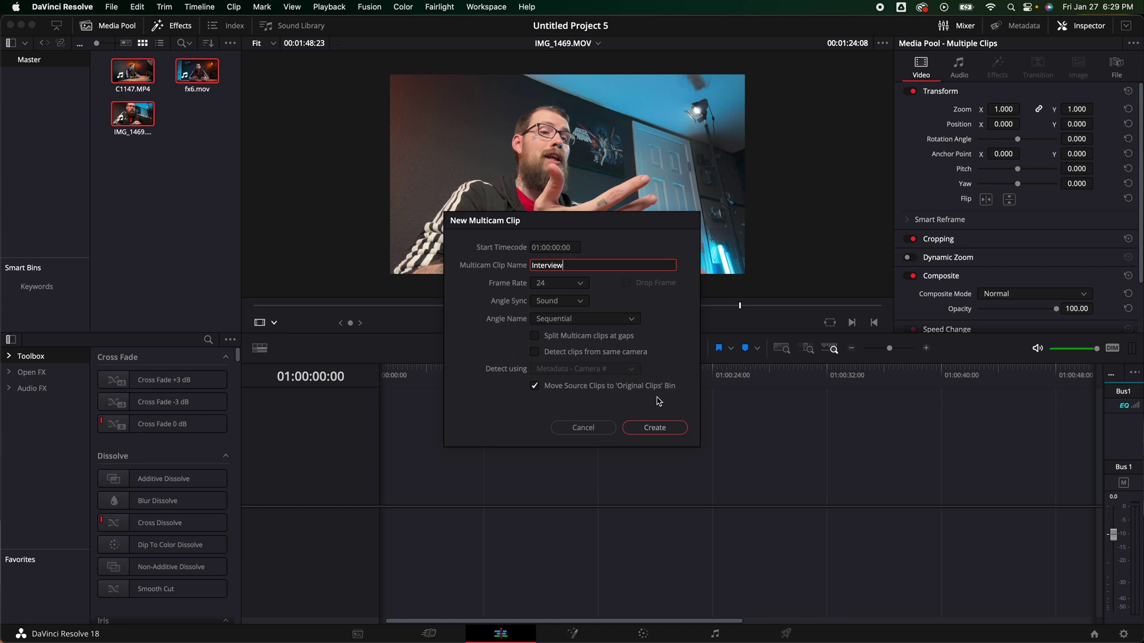
left_click(660, 428)
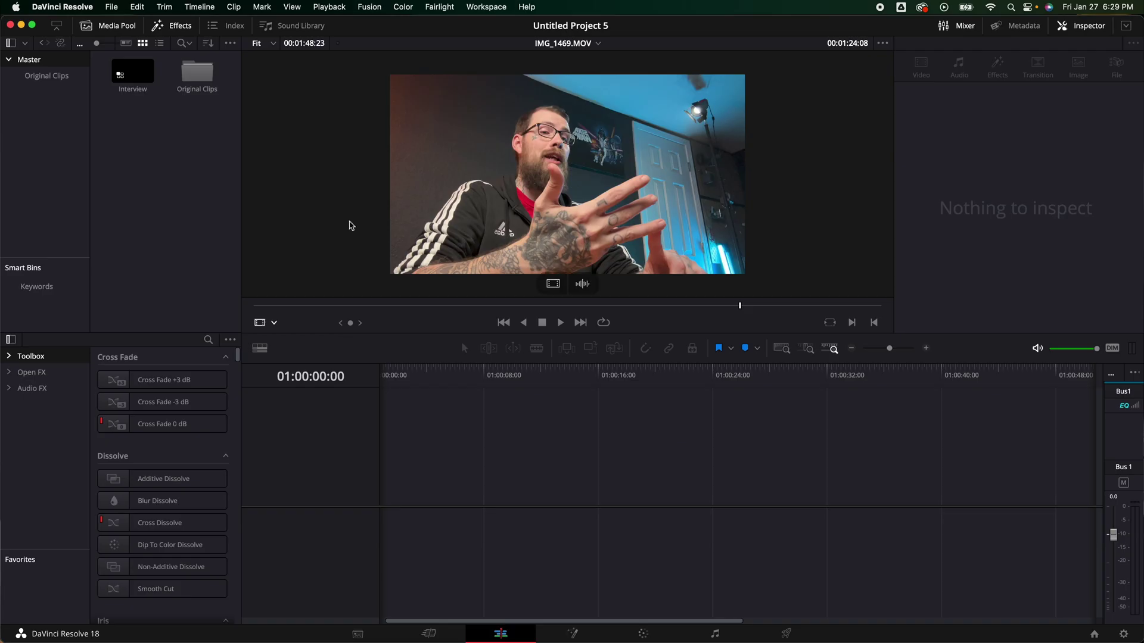
Select the Interview multicam clip and open the Original Clips bin to inspect the source angles
left_click(136, 73)
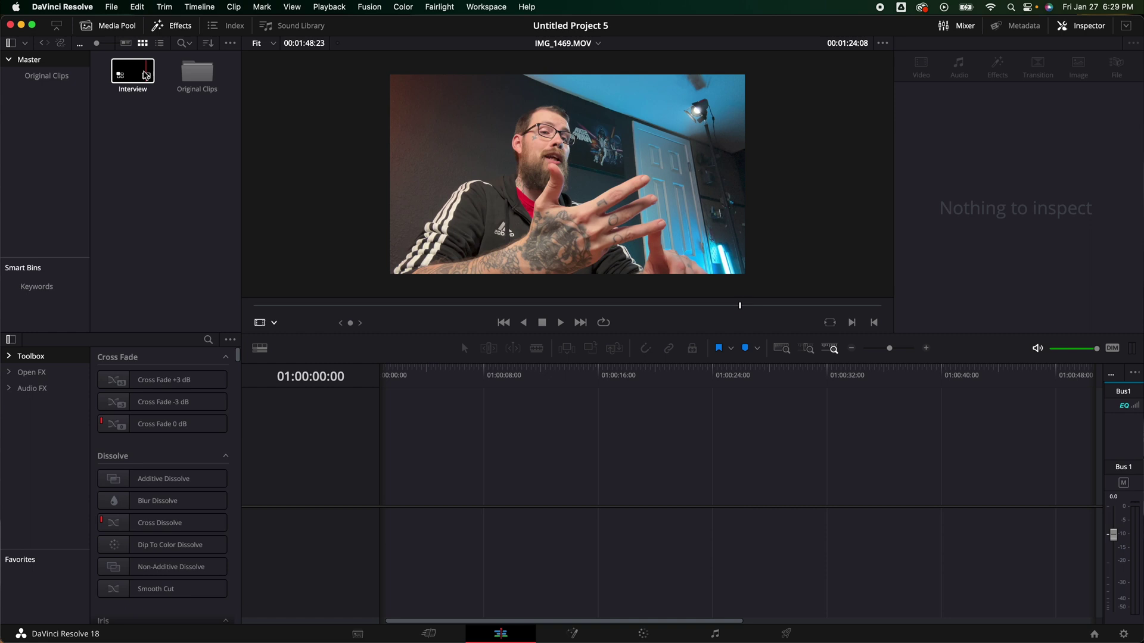
double_click(198, 71)
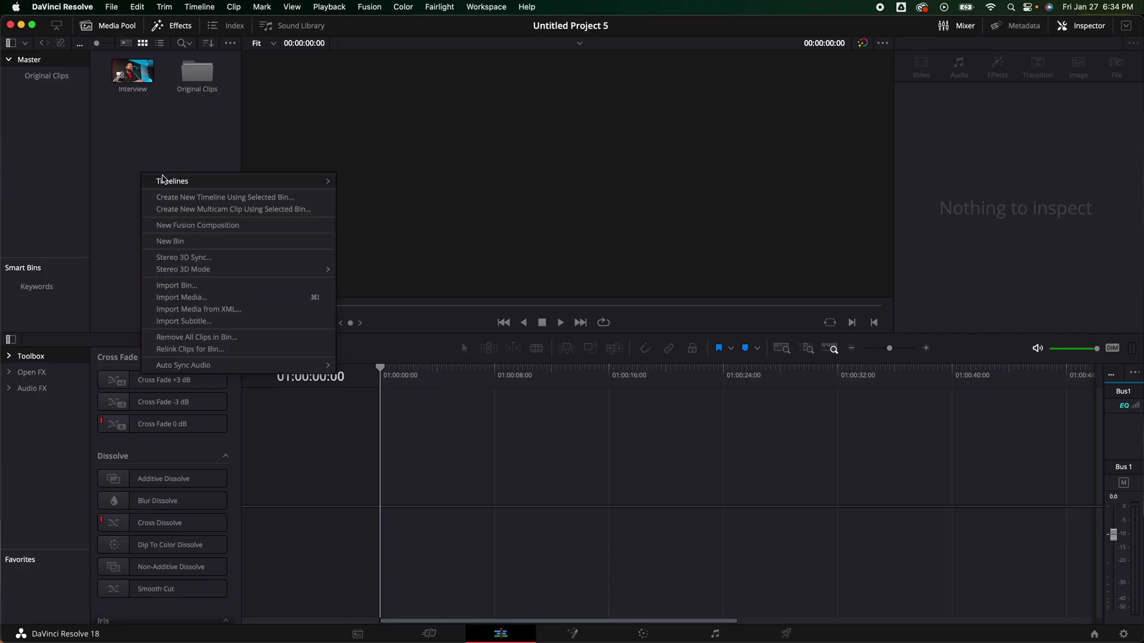
Create Timeline 1 with custom format settings of 1920 x 1080 at 24 fps
mouse_move(176, 182)
left_click(355, 181)
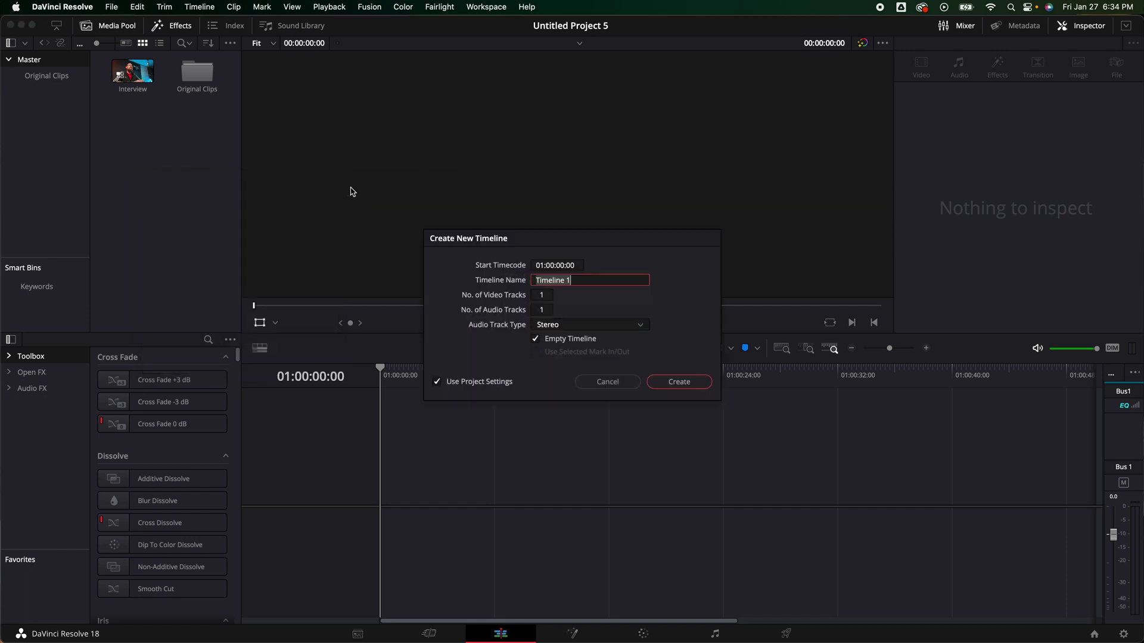
left_click(437, 382)
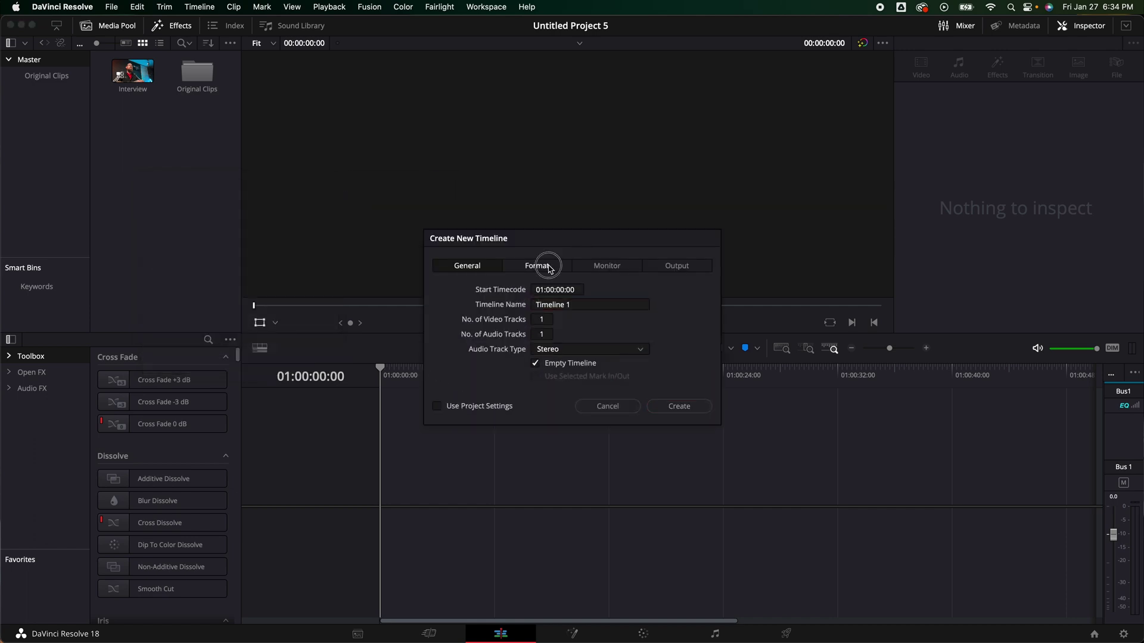
left_click(537, 265)
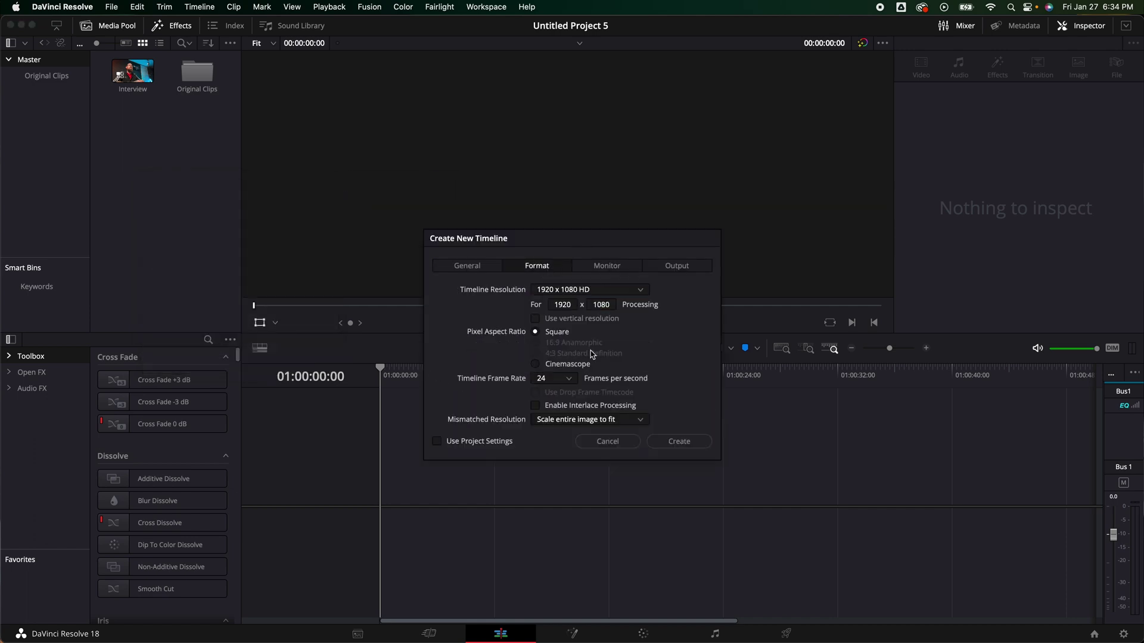
left_click(687, 443)
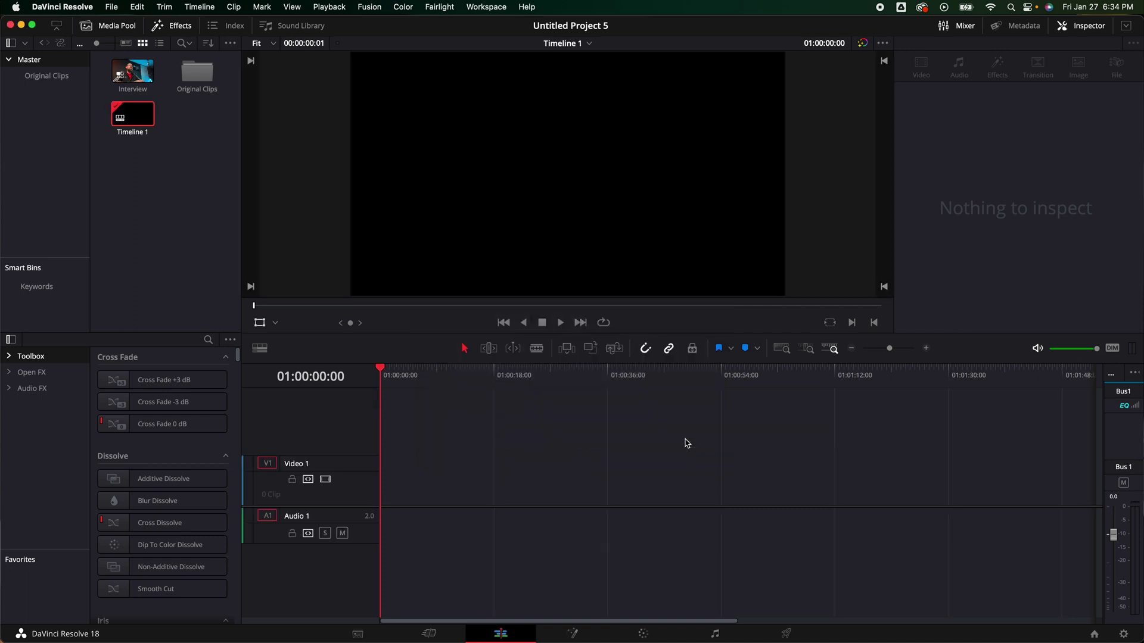
Drag the Interview multicam clip onto Timeline 1 and scrub to about 01:00:58
left_click(138, 75)
left_click_drag(138, 76, 378, 484)
left_click_drag(630, 376, 753, 391)
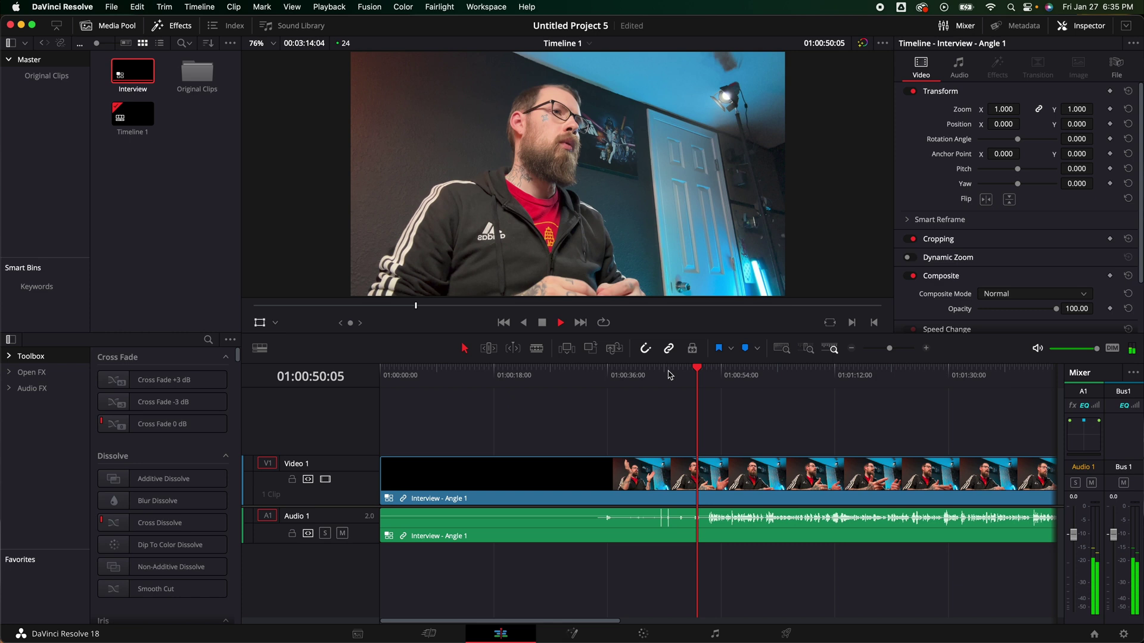
Stop playback at 01:00:52:04 and clear the Interview clip selection on the timeline
key("space")
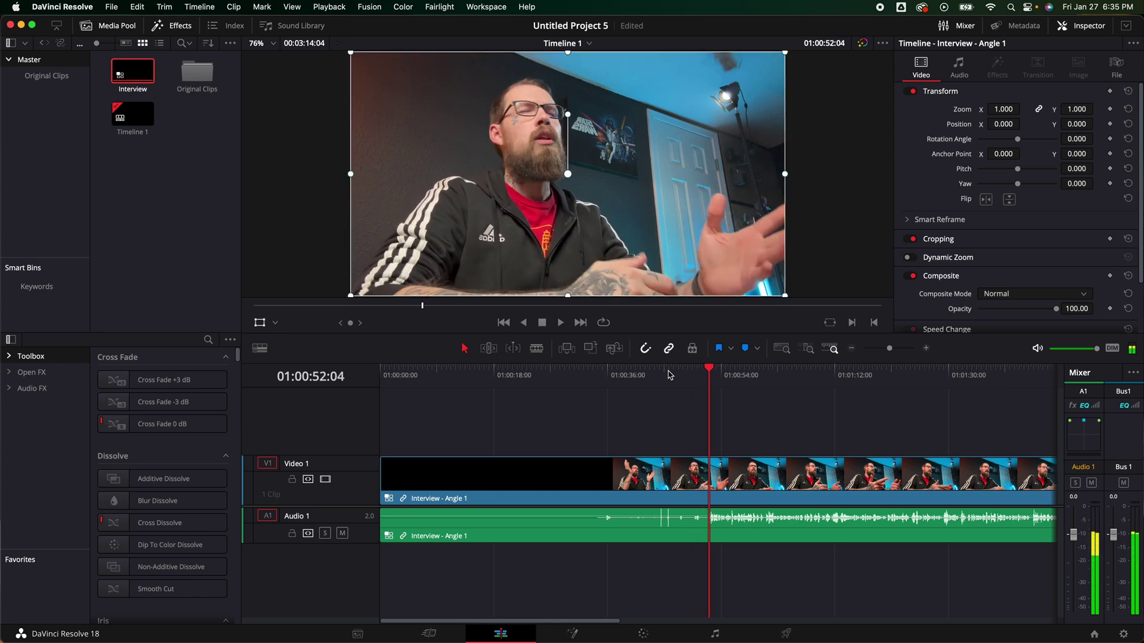
left_click(752, 487)
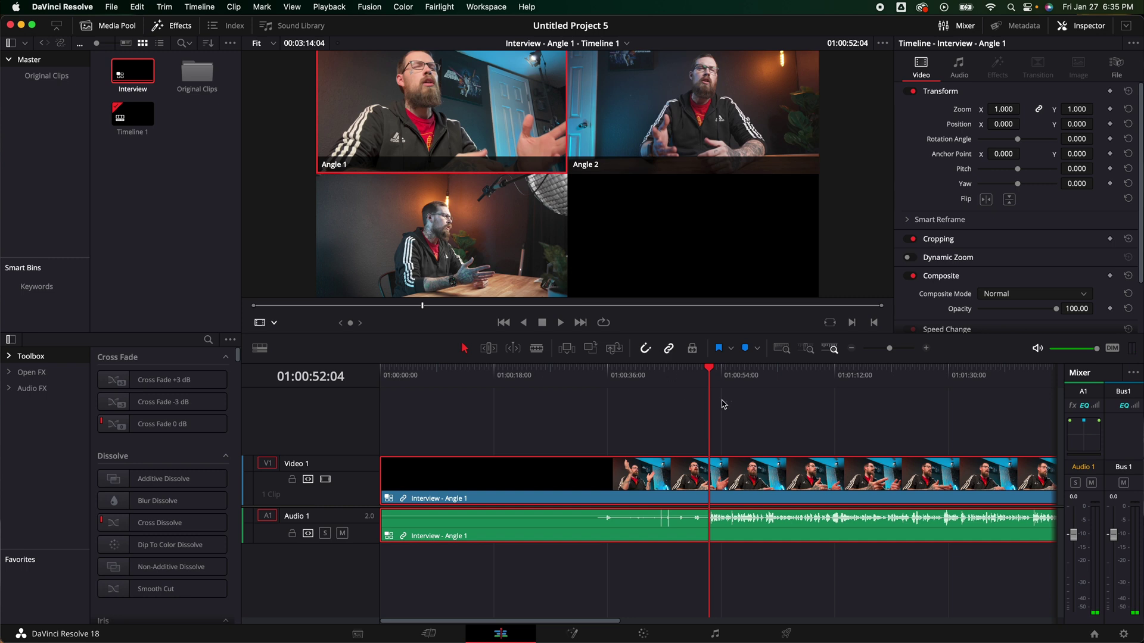
left_click(740, 421)
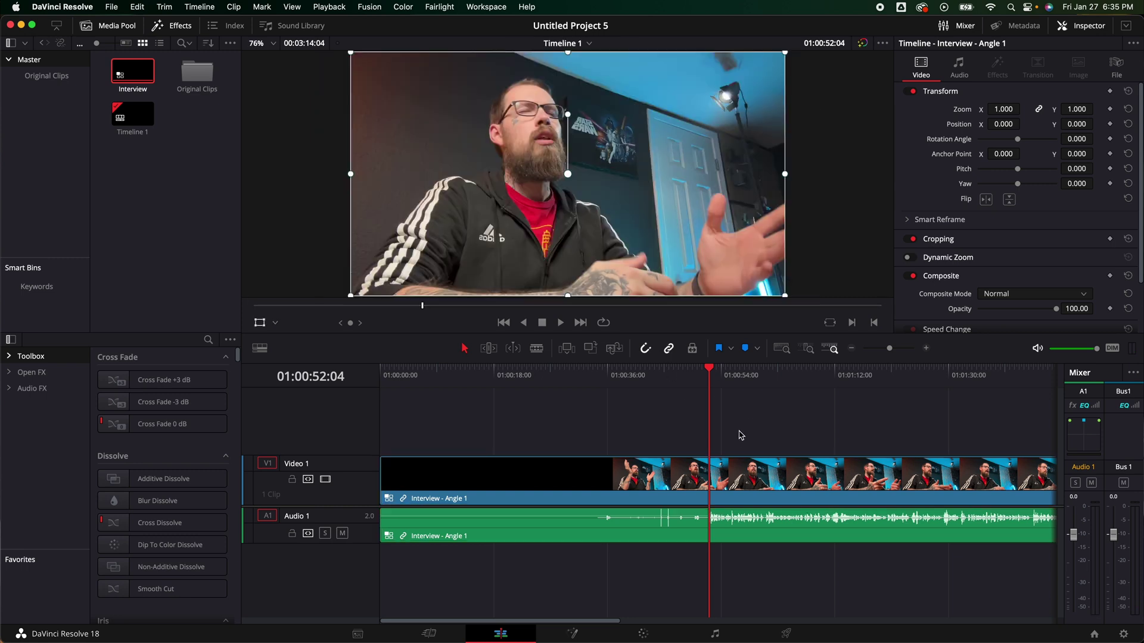
scroll(739, 444, "right", 1)
Show the angle viewer beside the timeline viewer, angle grid set to Fit, timeline viewer at 76%
left_click(1080, 27)
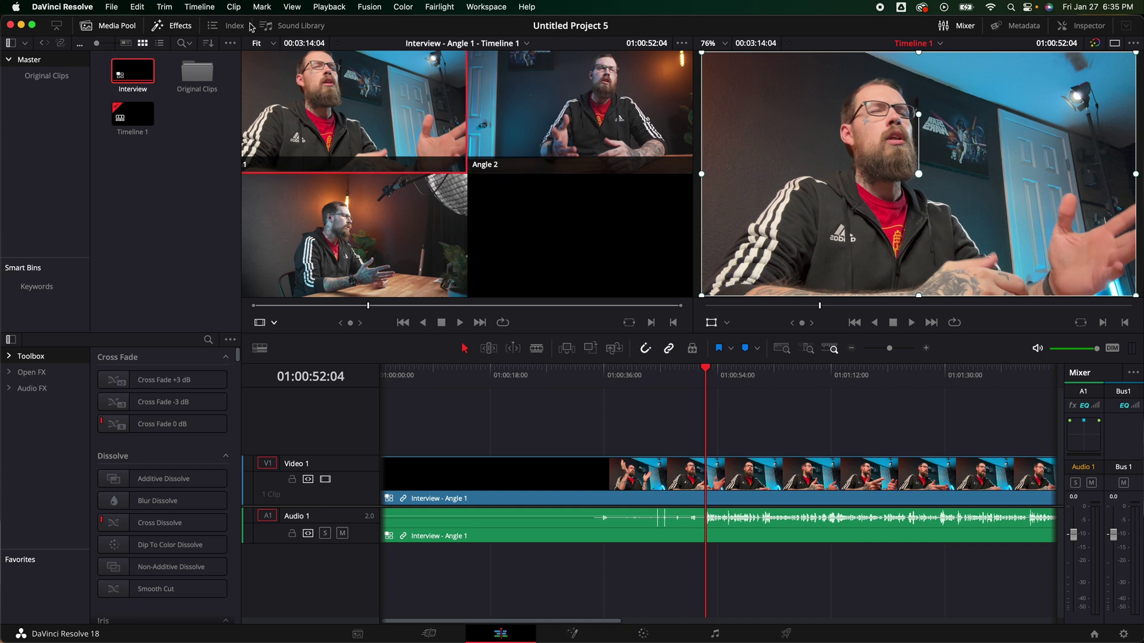
left_click(256, 43)
left_click(262, 59)
left_click(709, 43)
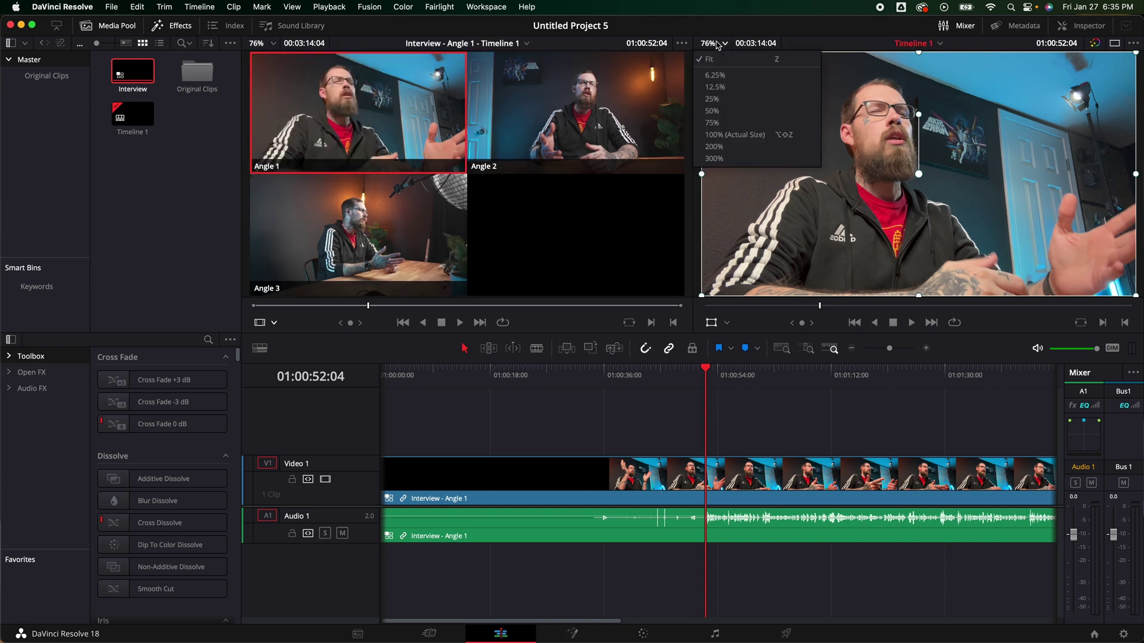
left_click(714, 59)
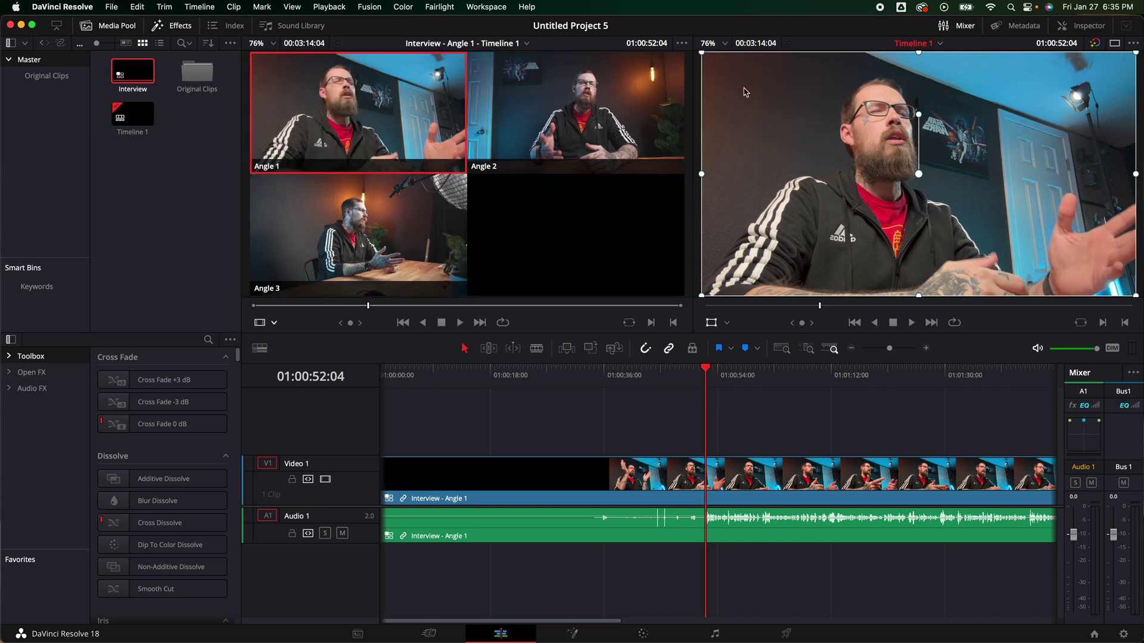
left_click(1115, 44)
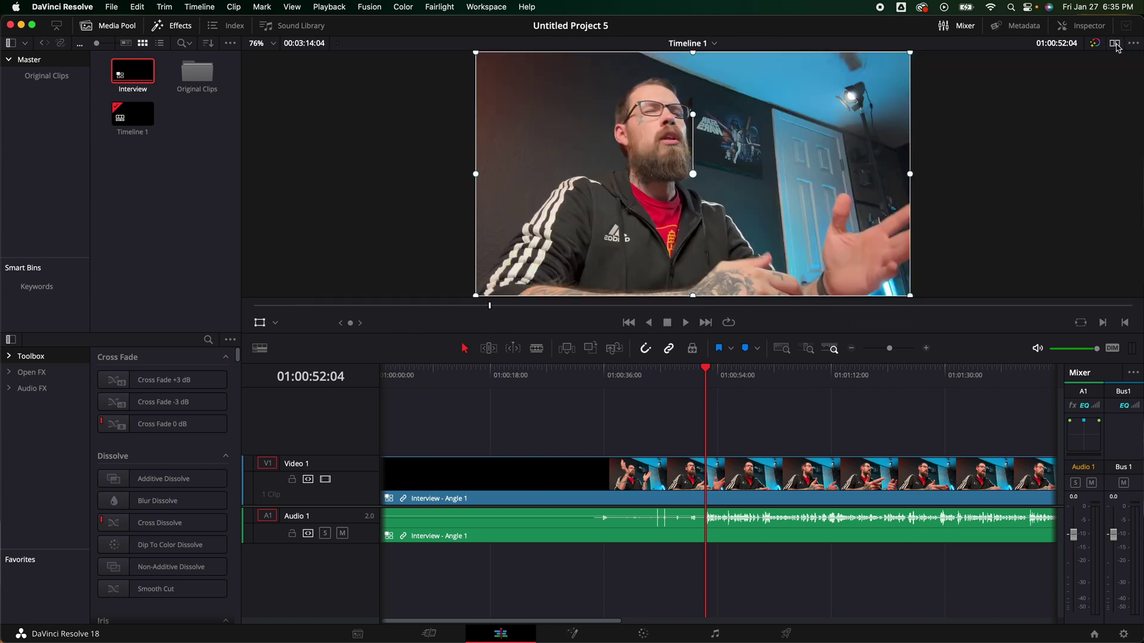
left_click(1115, 44)
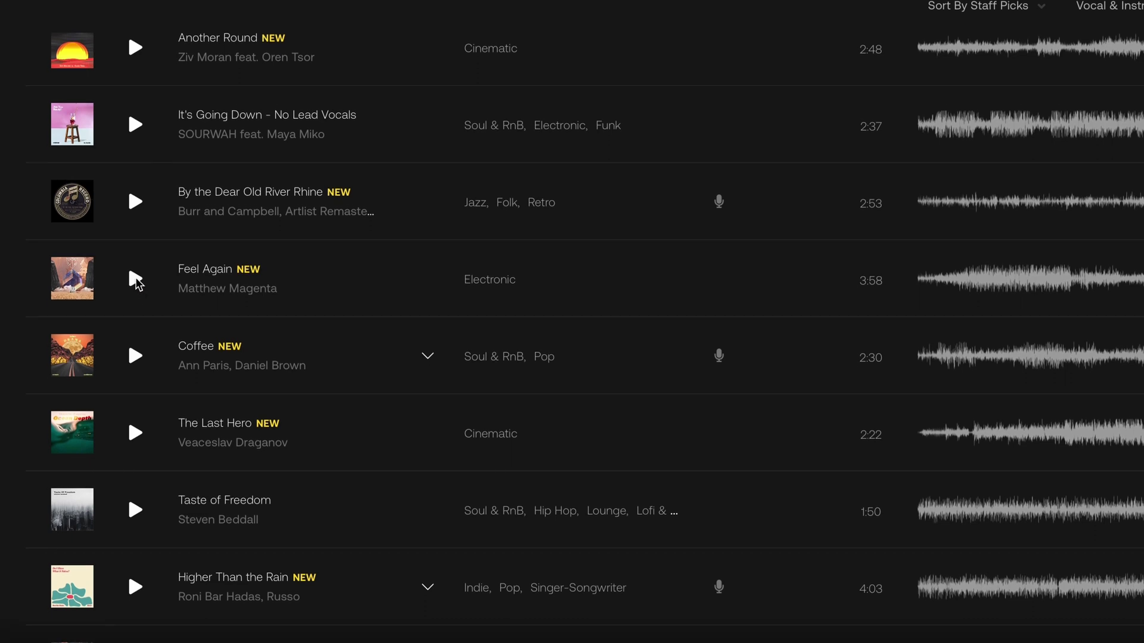
In Artlist, play the track Feel Again, browse the library, and open the pricing plans
left_click(134, 280)
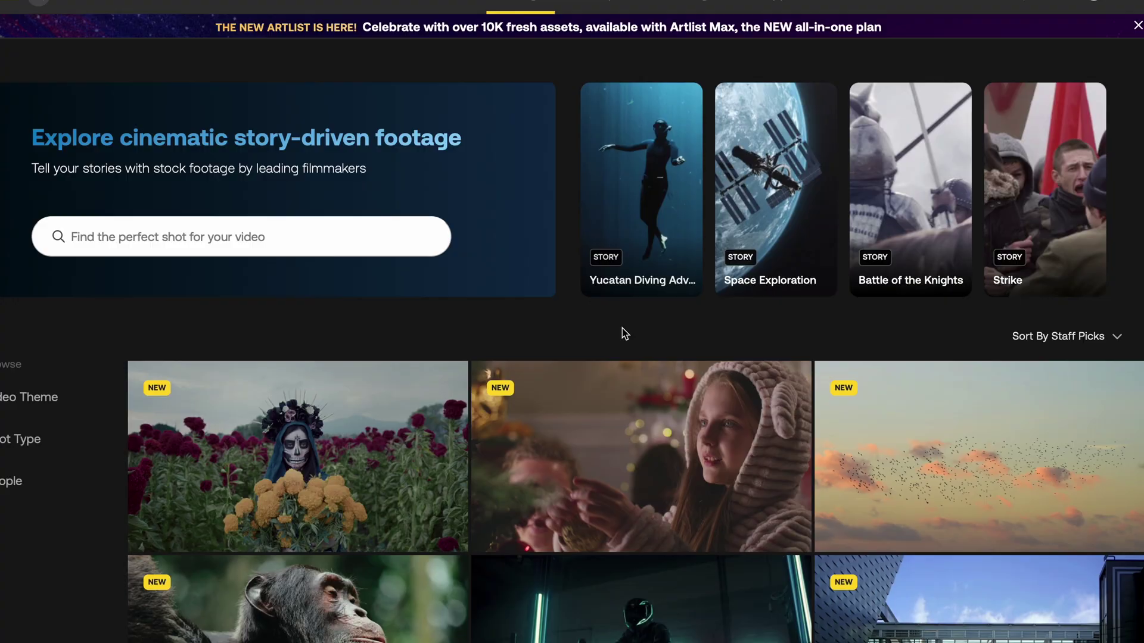
scroll(622, 332, "down", 7)
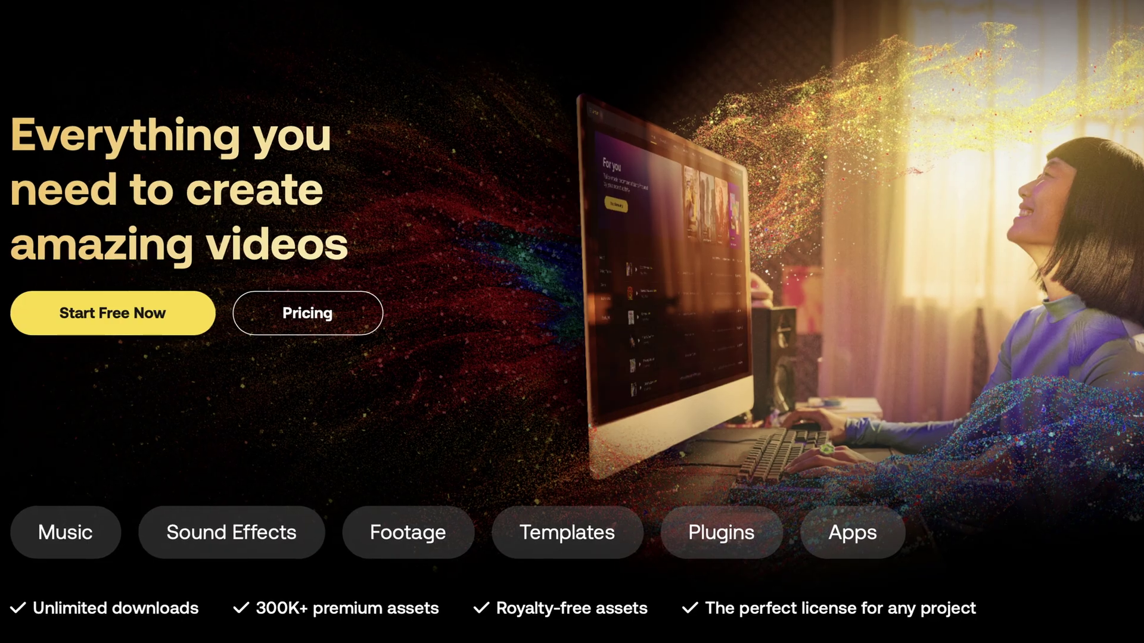
left_click(290, 319)
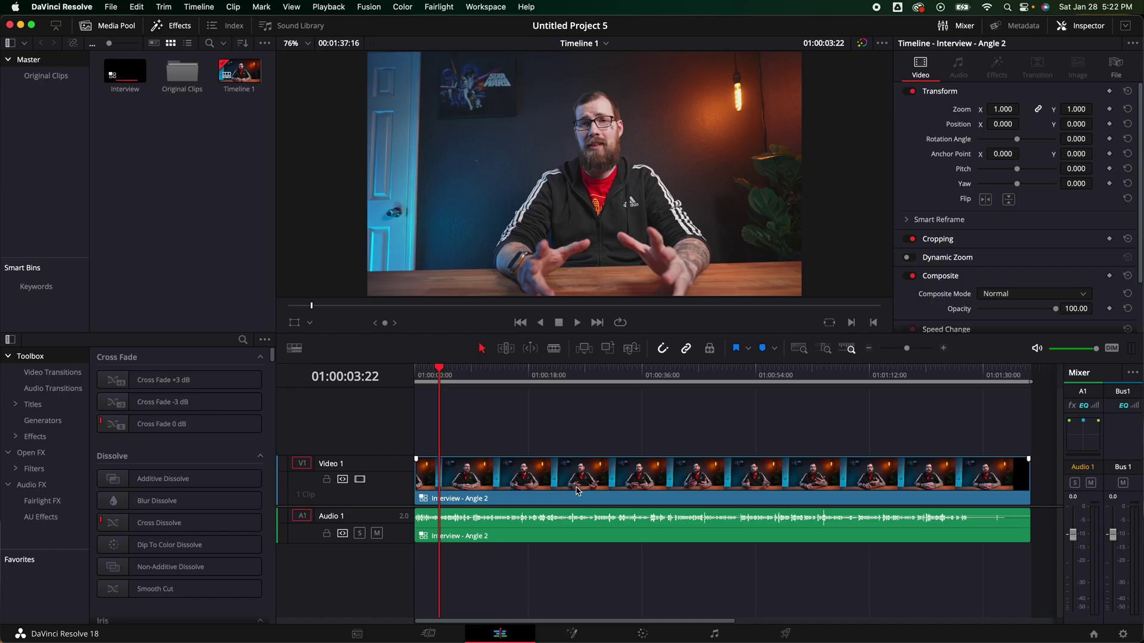
Switch the Interview clip on Timeline 1 to Angle 2 from its right-click menu
right_click(520, 526)
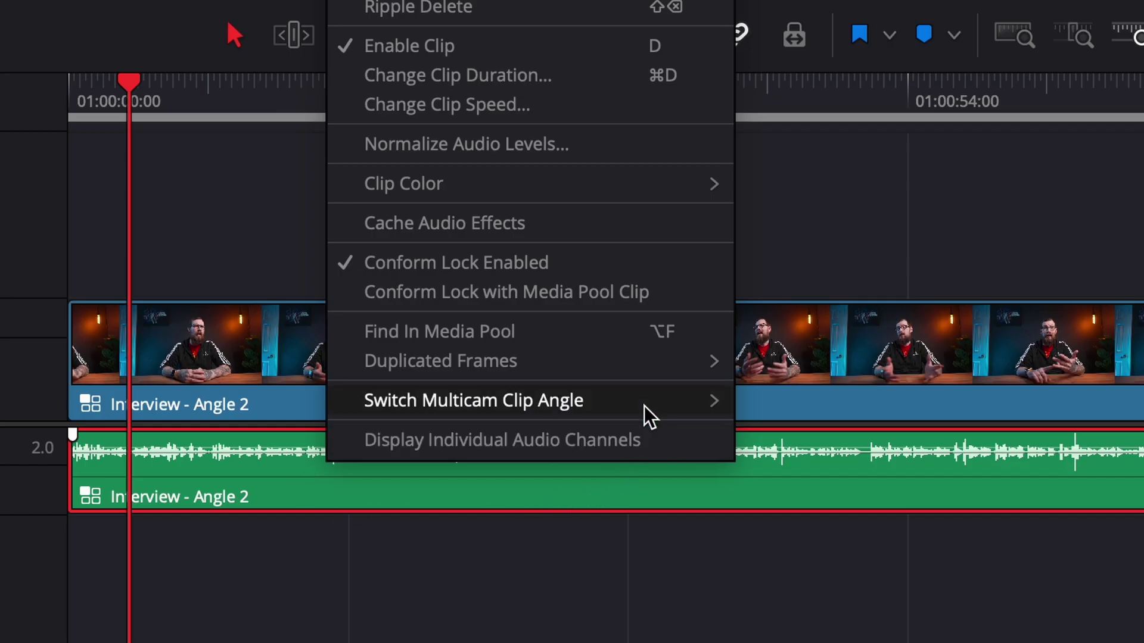
mouse_move(649, 405)
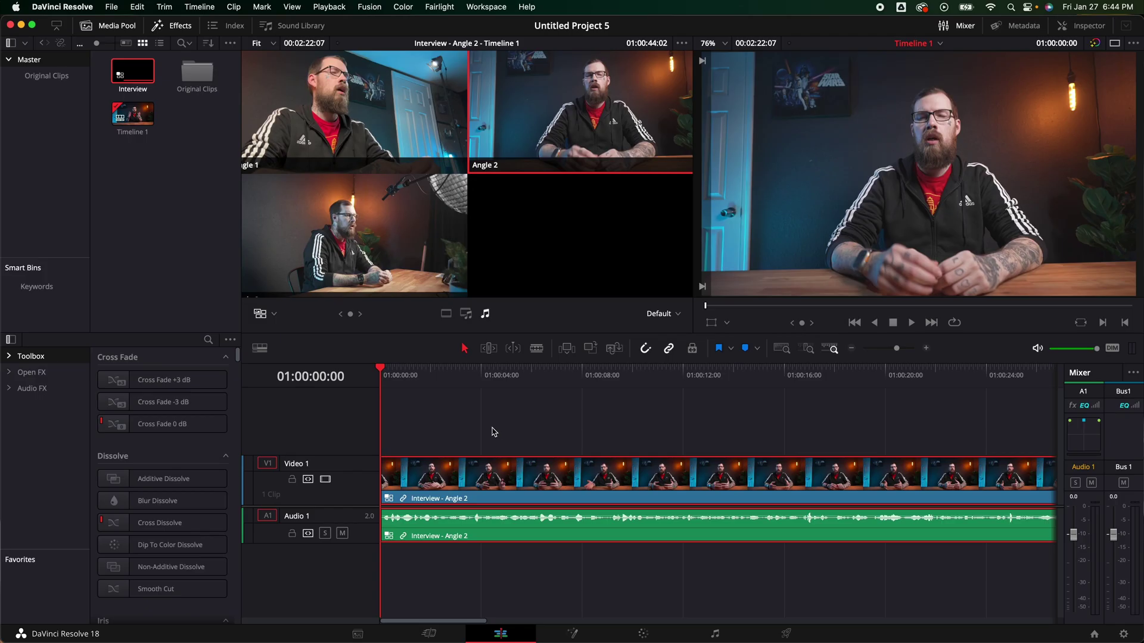
left_click(275, 314)
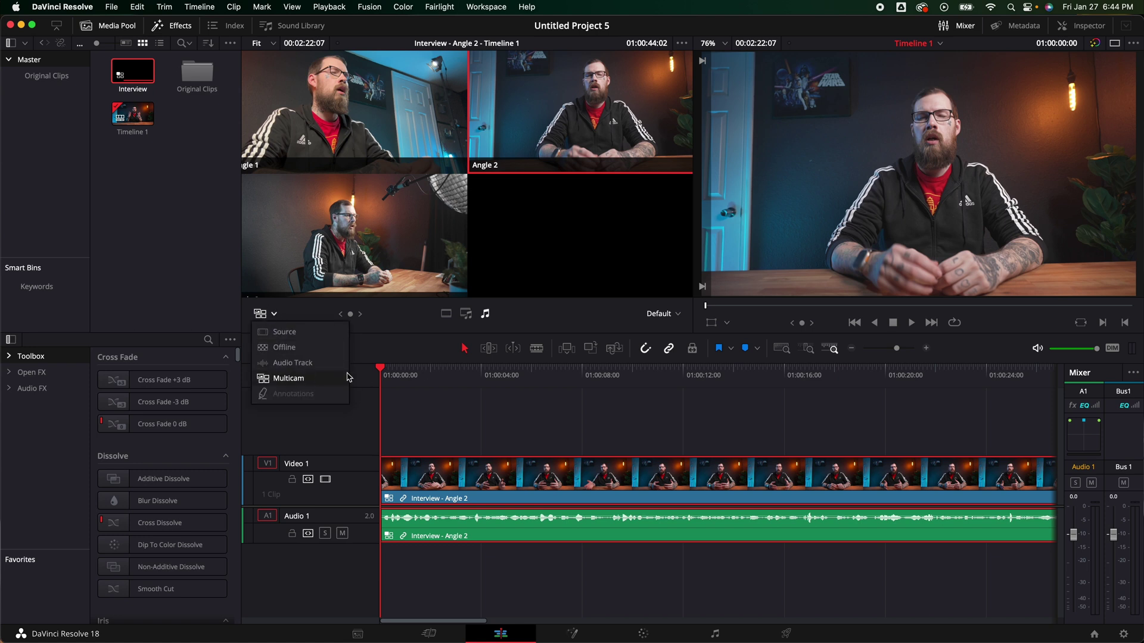
left_click(448, 407)
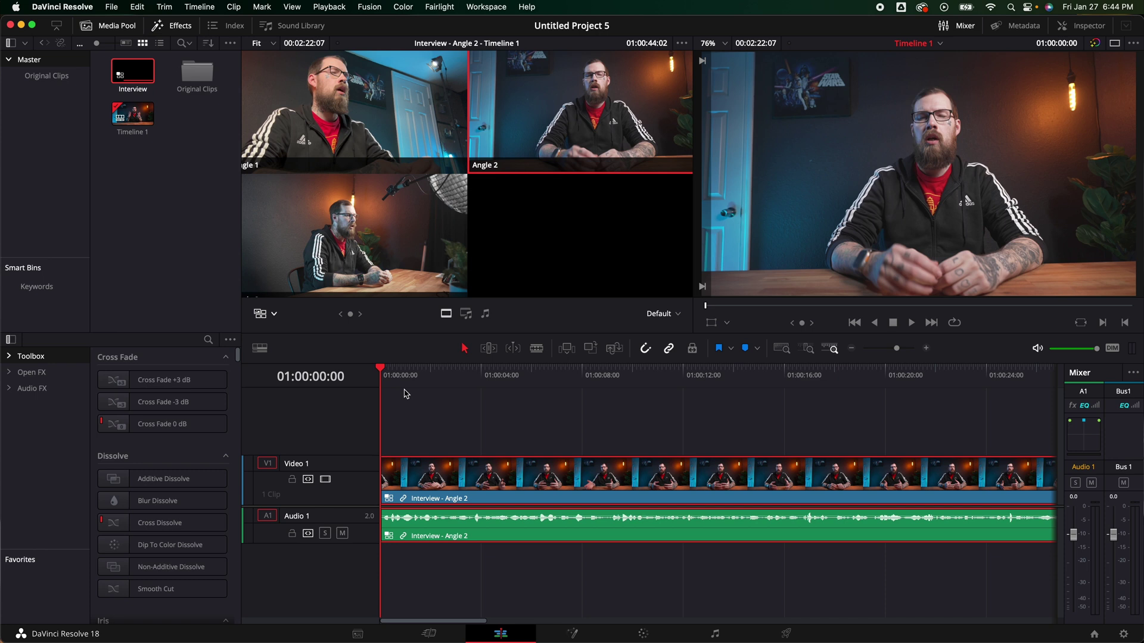
left_click_drag(396, 382, 380, 376)
Play the interview, cutting live to Angles 3, 1, 2 and 3, then zoom the timeline out
key("space")
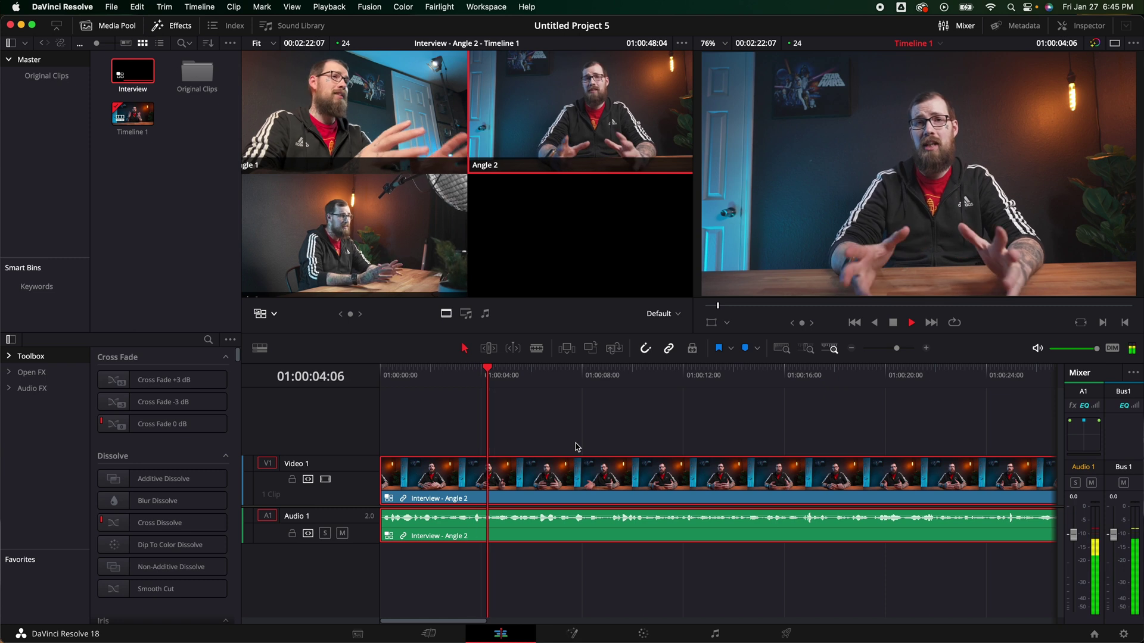
key("3")
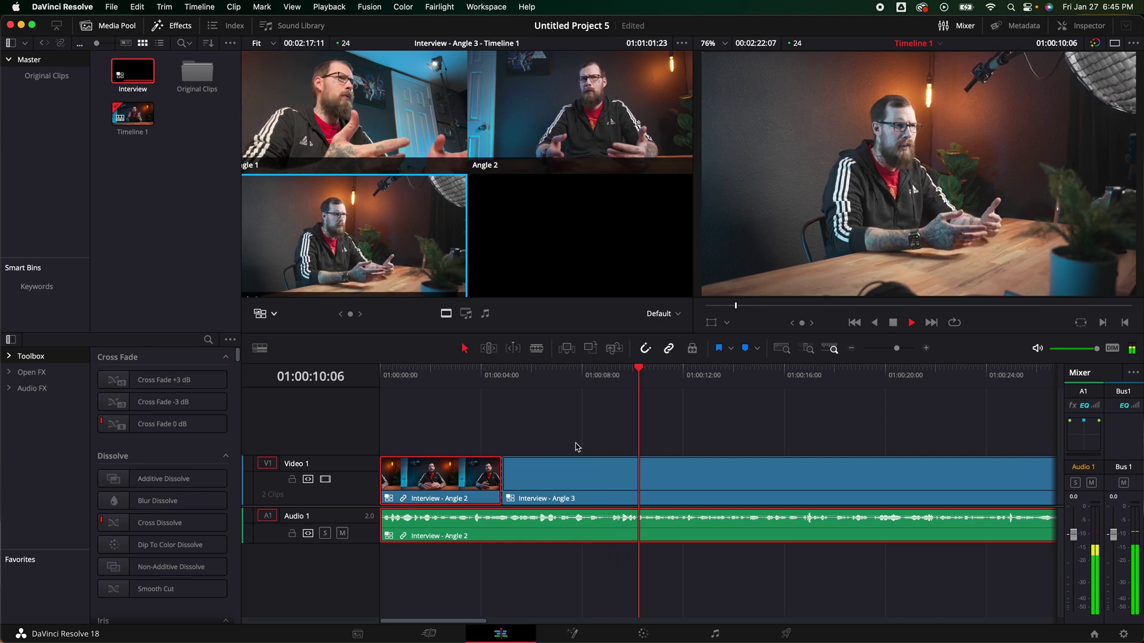
key("1")
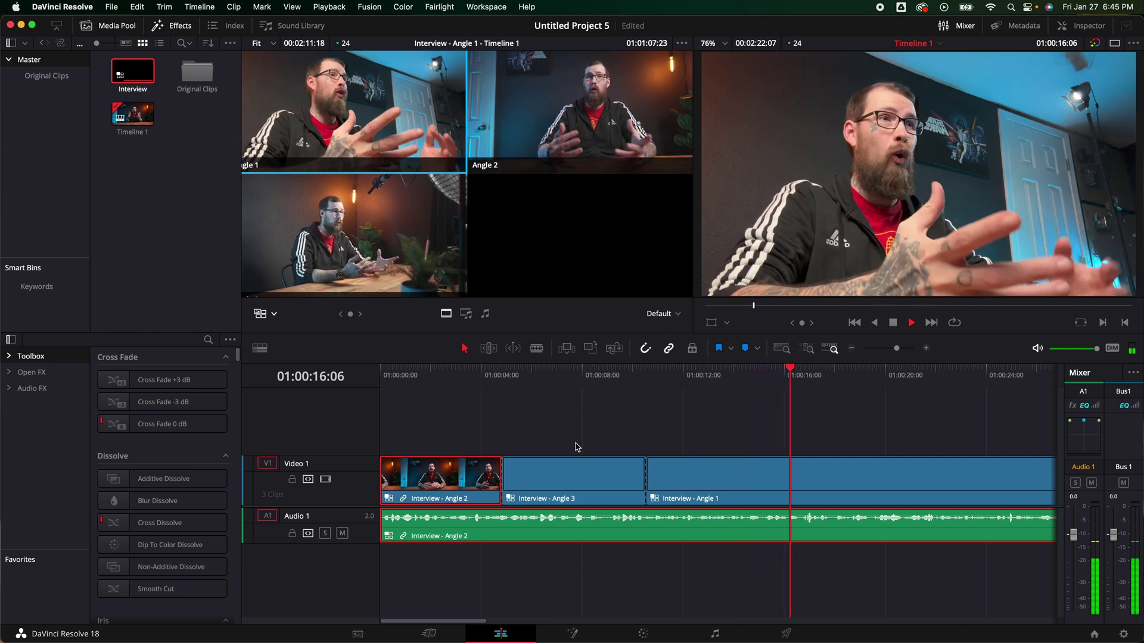
key("2")
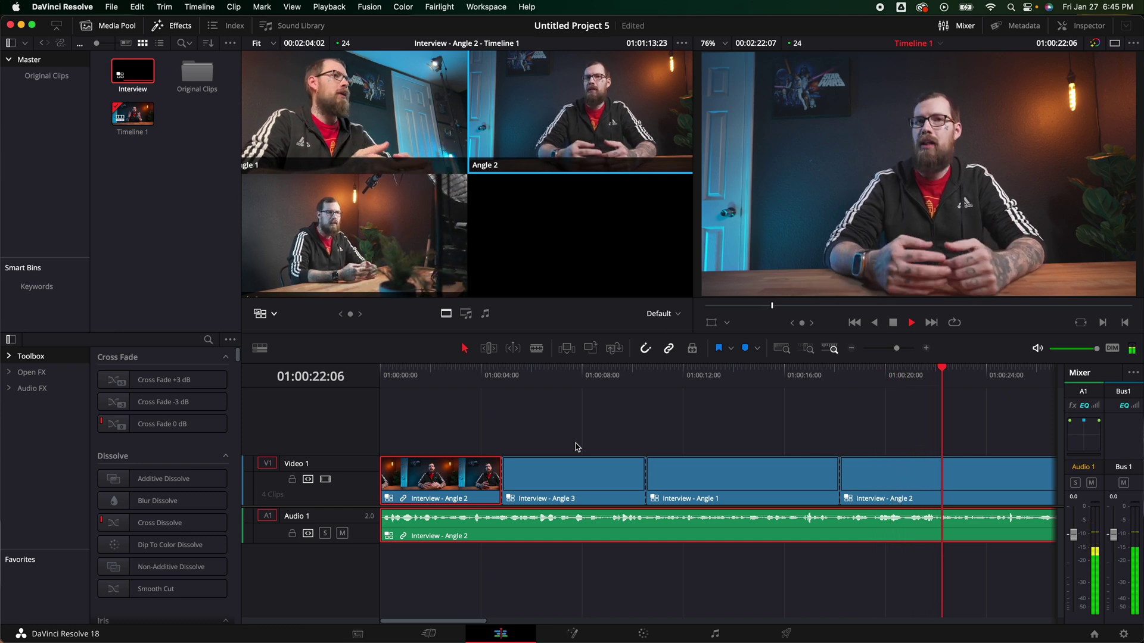
key("3")
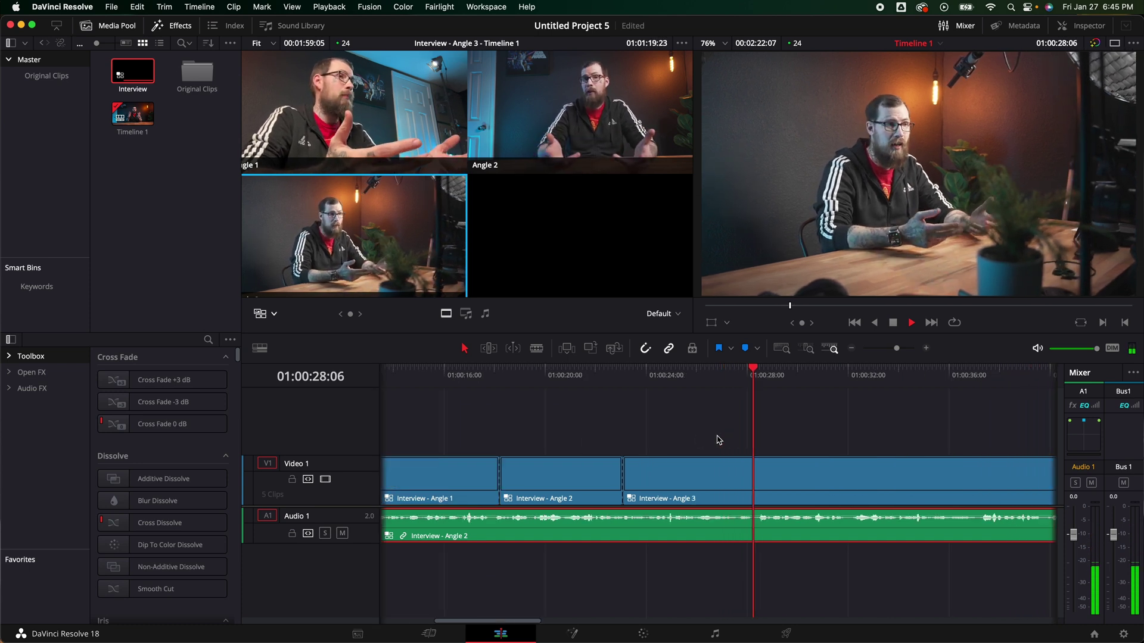
key("shift+z")
key("super+minus")
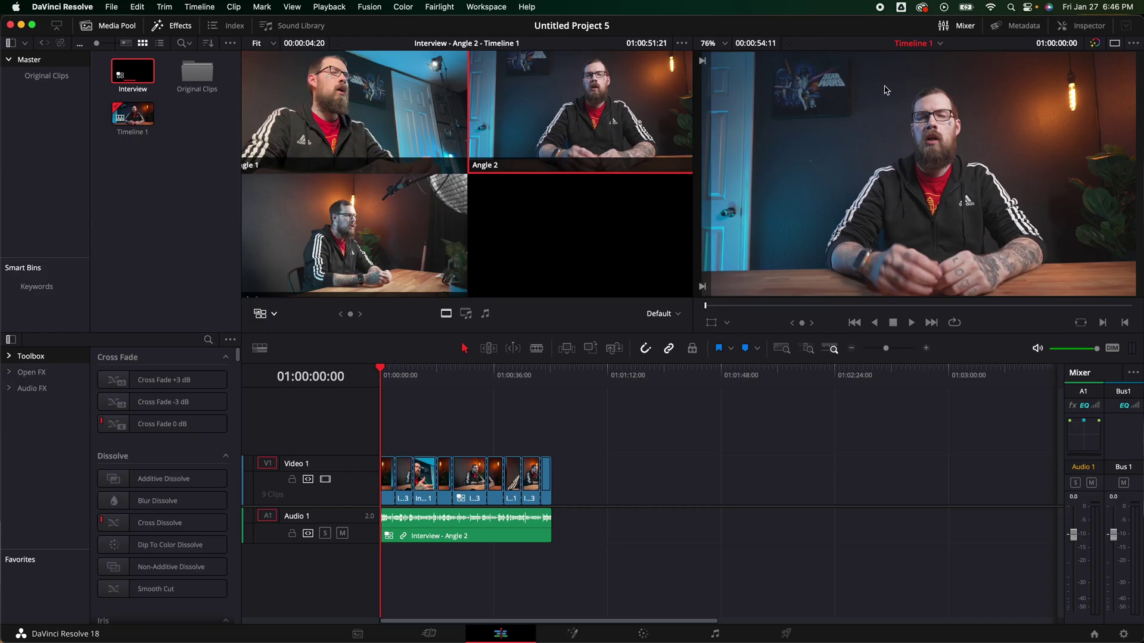
Switch to a single viewer with the Inspector open, fit the edit, and scrub through the cuts
left_click(1114, 44)
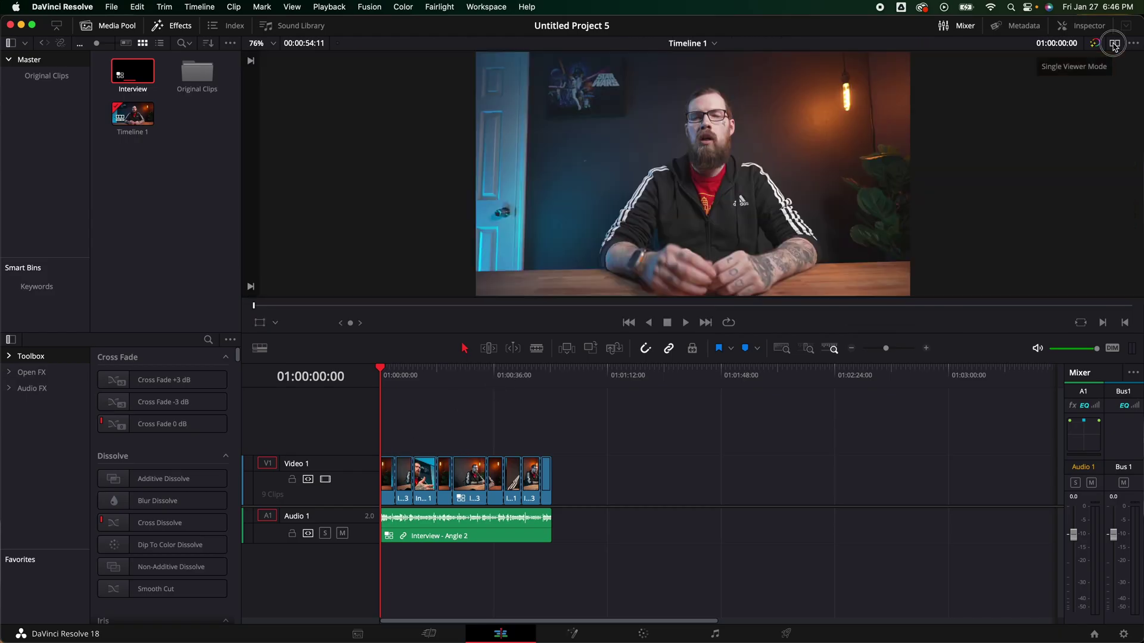
left_click(1079, 28)
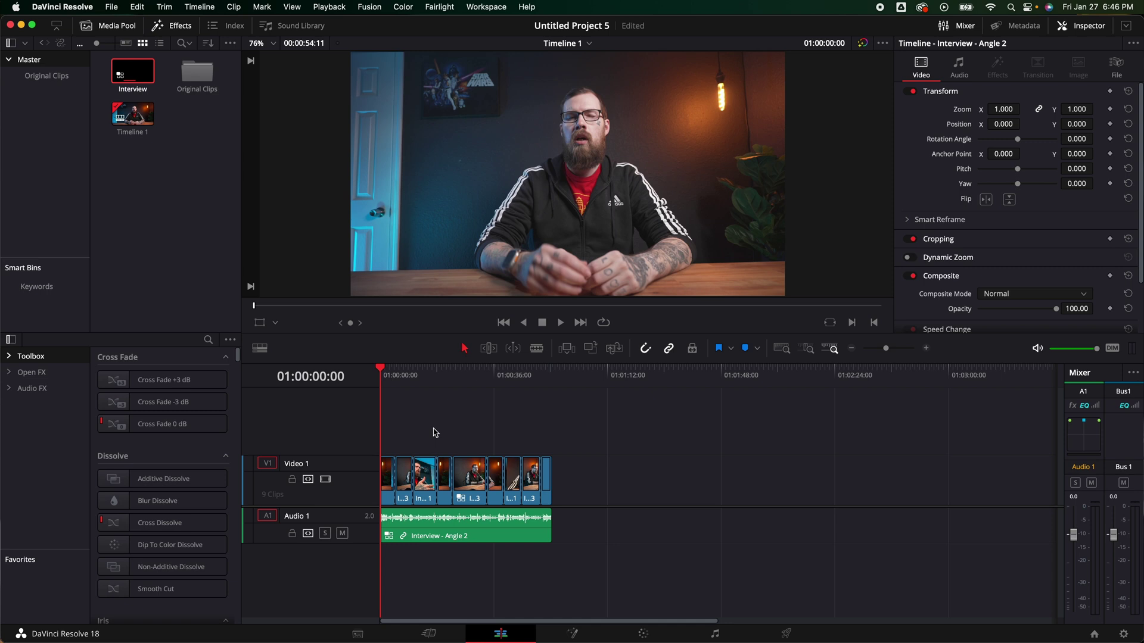
key("shift+z")
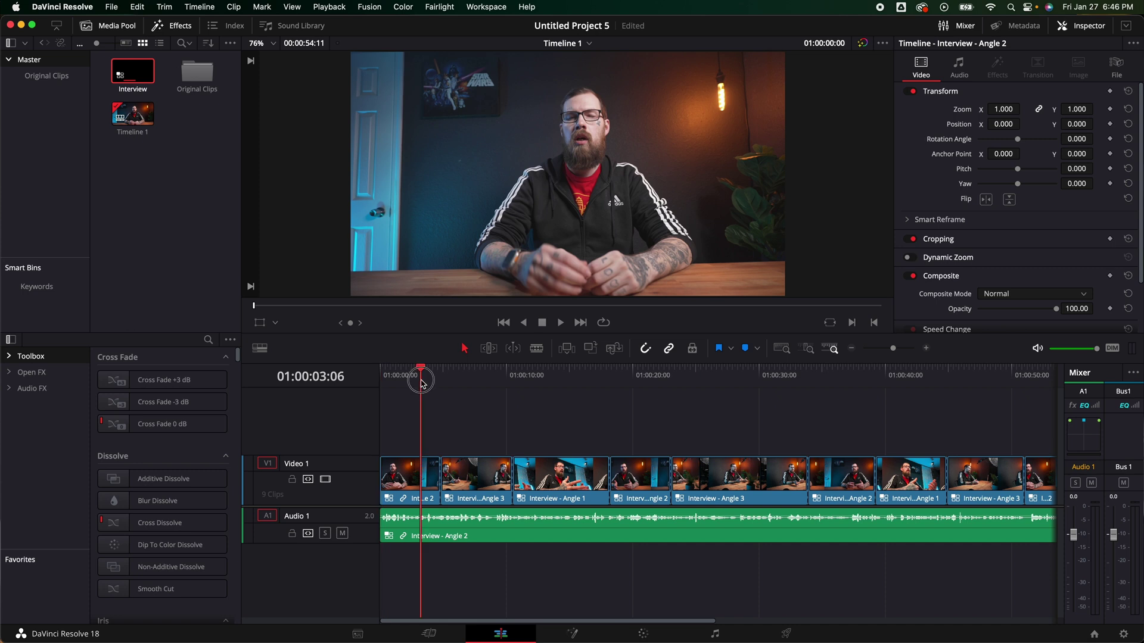
left_click_drag(422, 383, 551, 390)
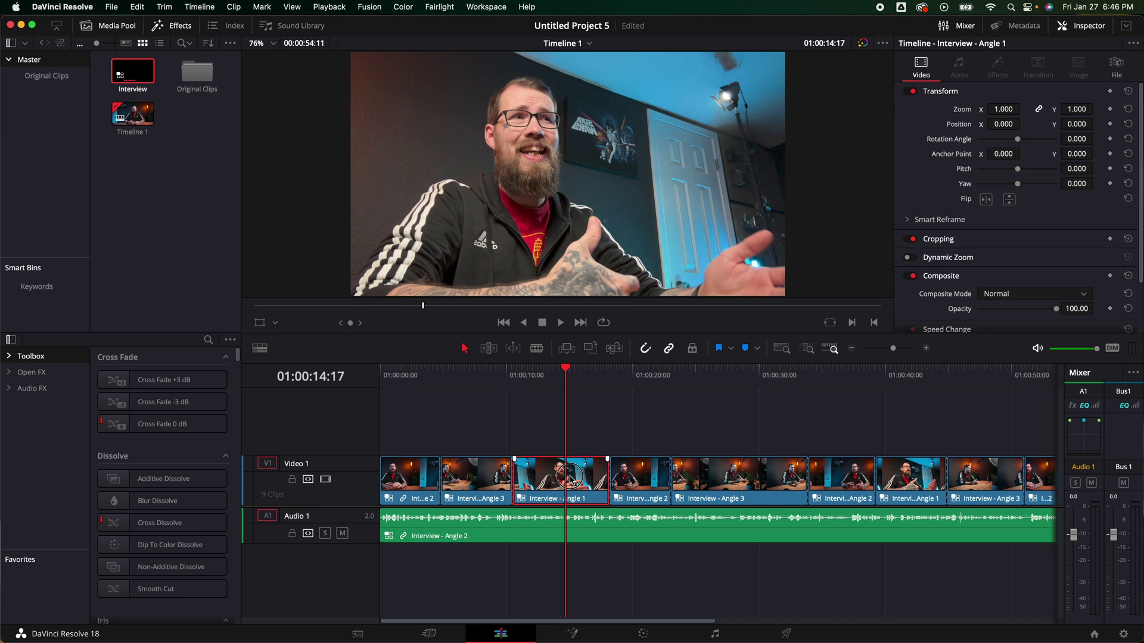
Switch the clip around 14 seconds to Angle 2 and play back to review it
right_click(583, 484)
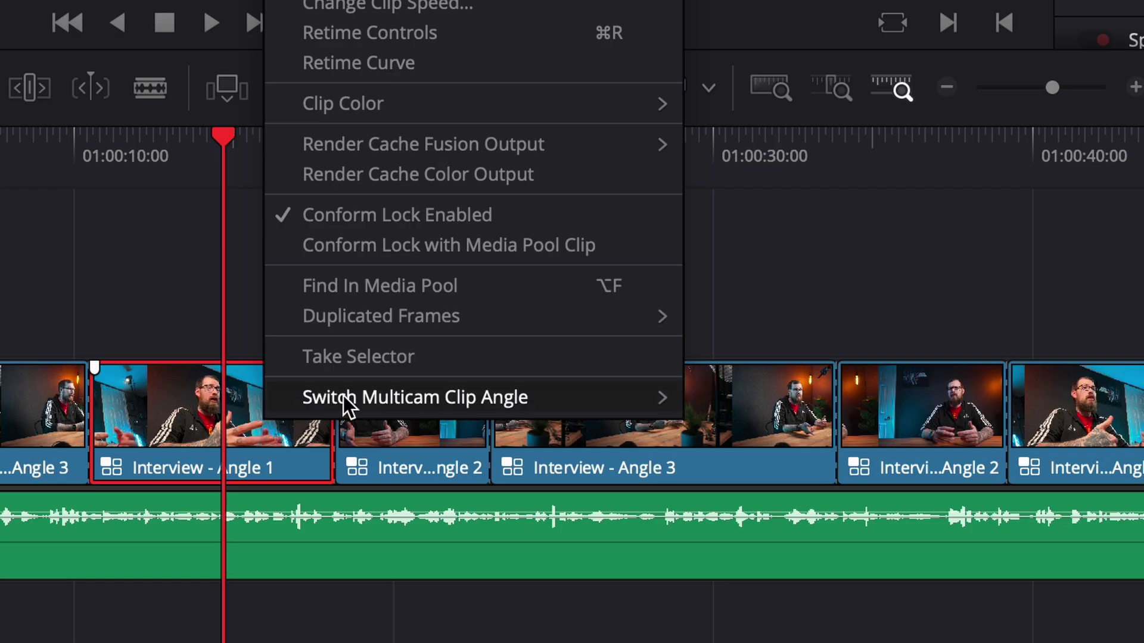
mouse_move(619, 474)
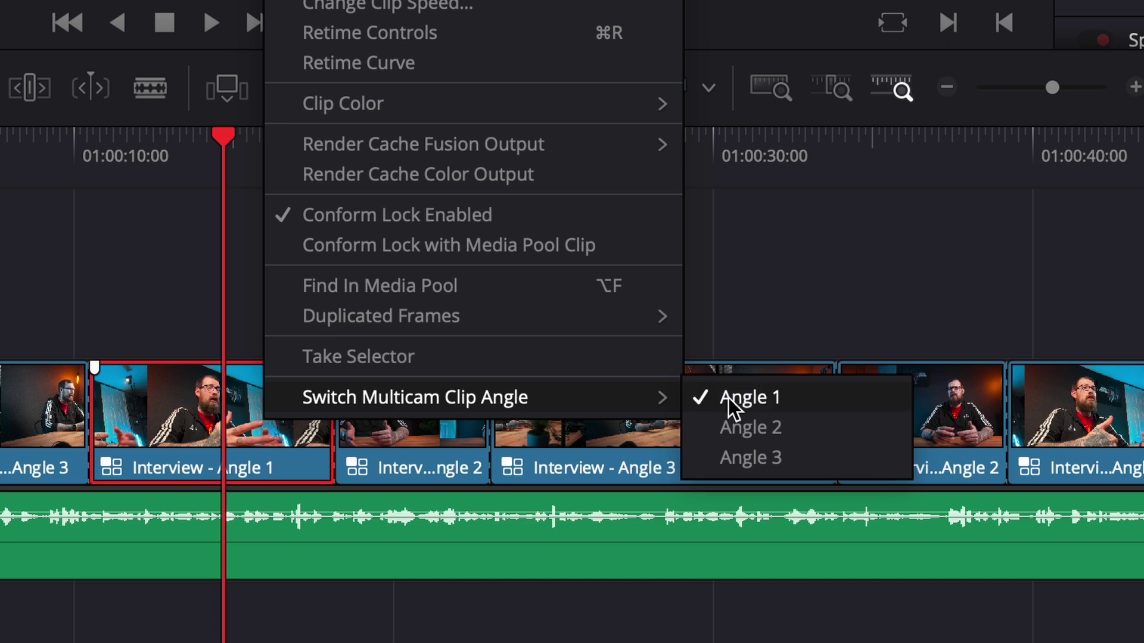
left_click(745, 423)
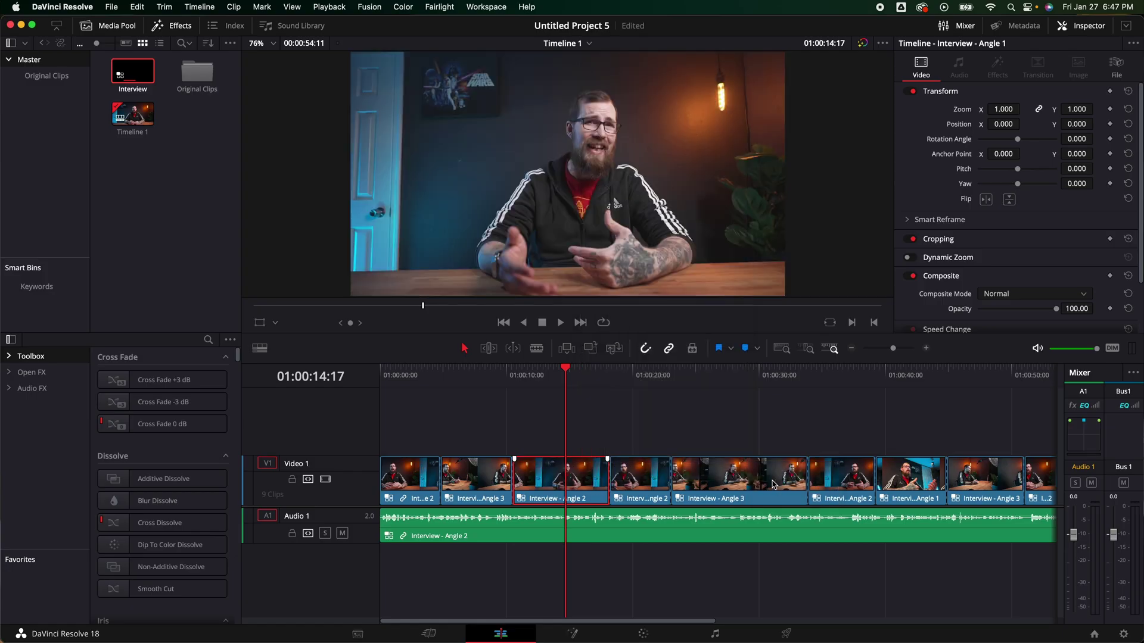
left_click(486, 373)
key("space")
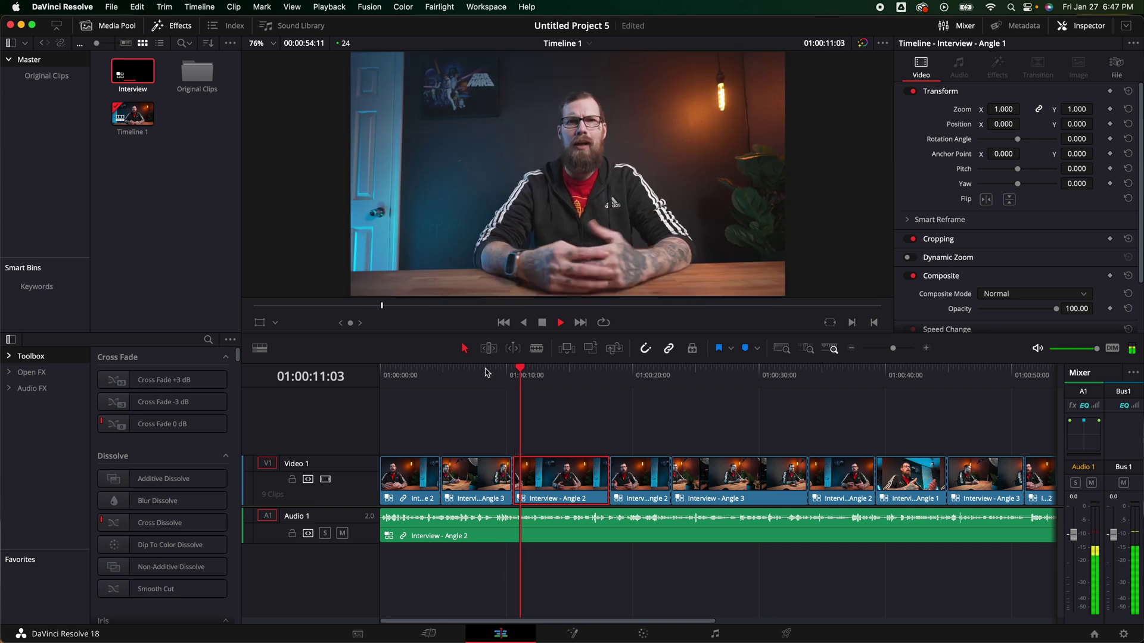
left_click(596, 374)
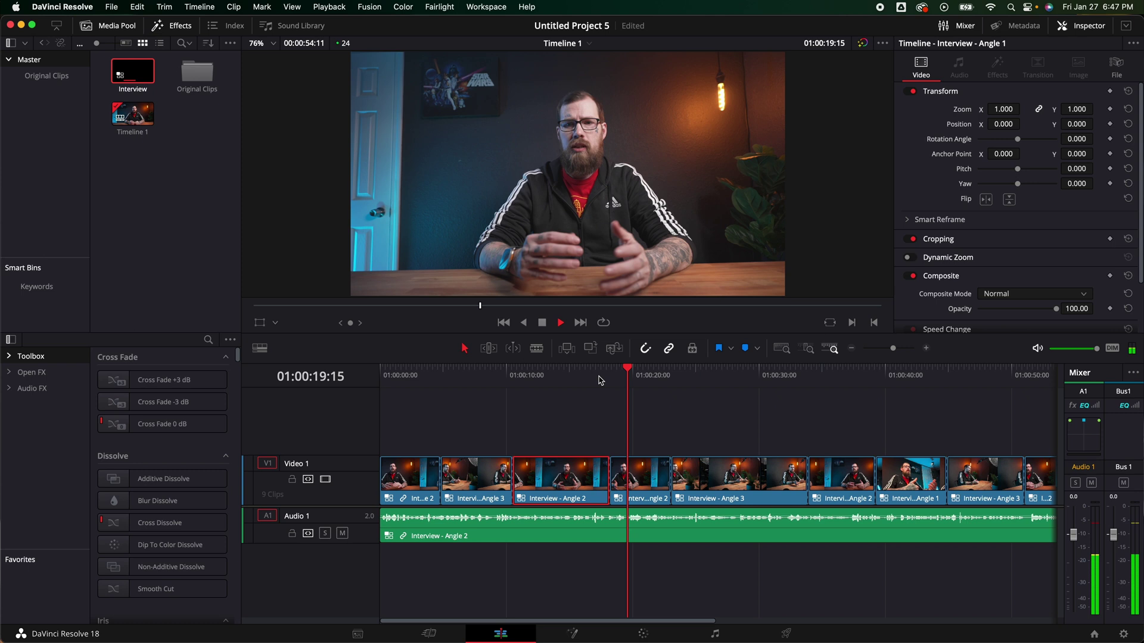
key("space")
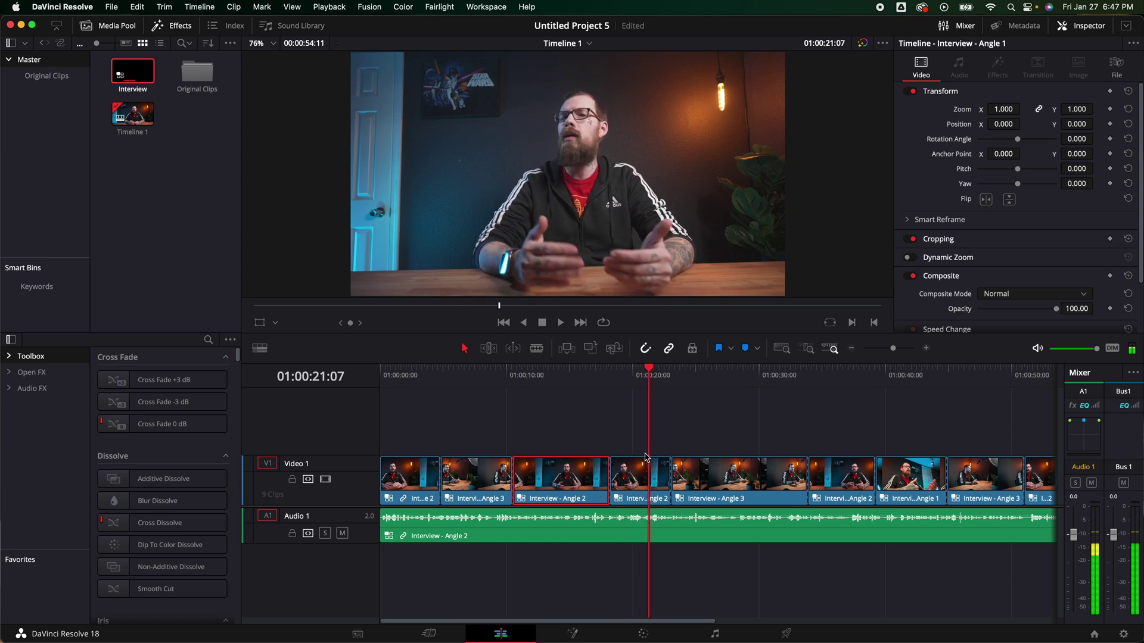
Blade the Angle 2 clip at 01:00:21:07 with Cmd+B and save the project
left_click(654, 475)
key("super+s")
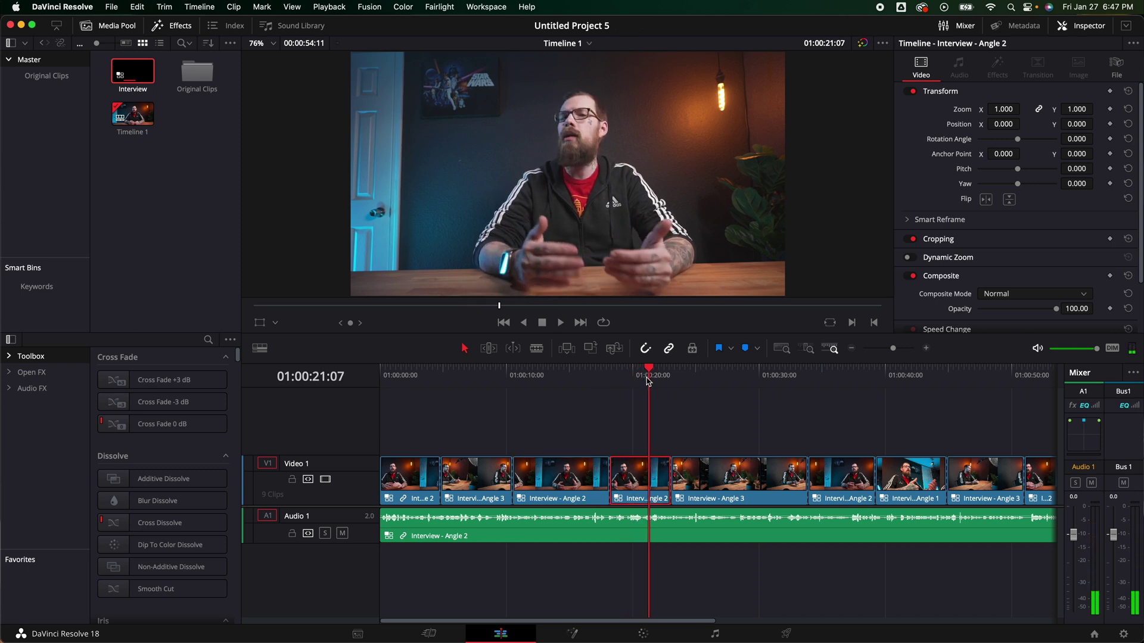
key("super+b")
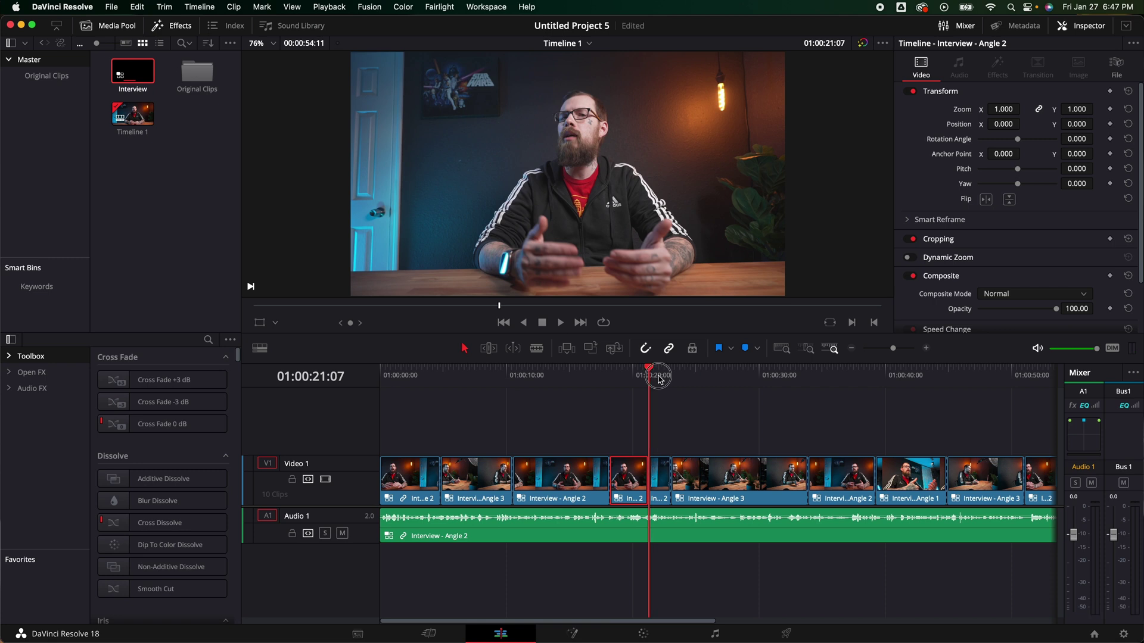
left_click(660, 375)
key("super+s")
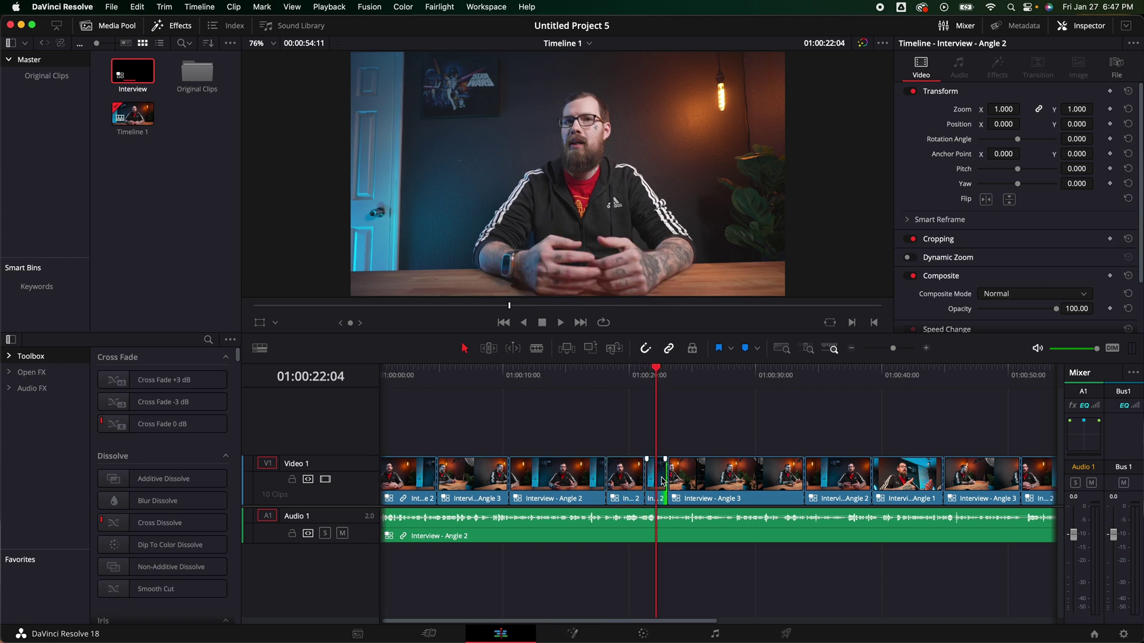
scroll(653, 477, "right", 2)
Switch the short piece at 21 seconds to Angle 1, review playback, and zoom out
left_click(650, 484)
right_click(649, 485)
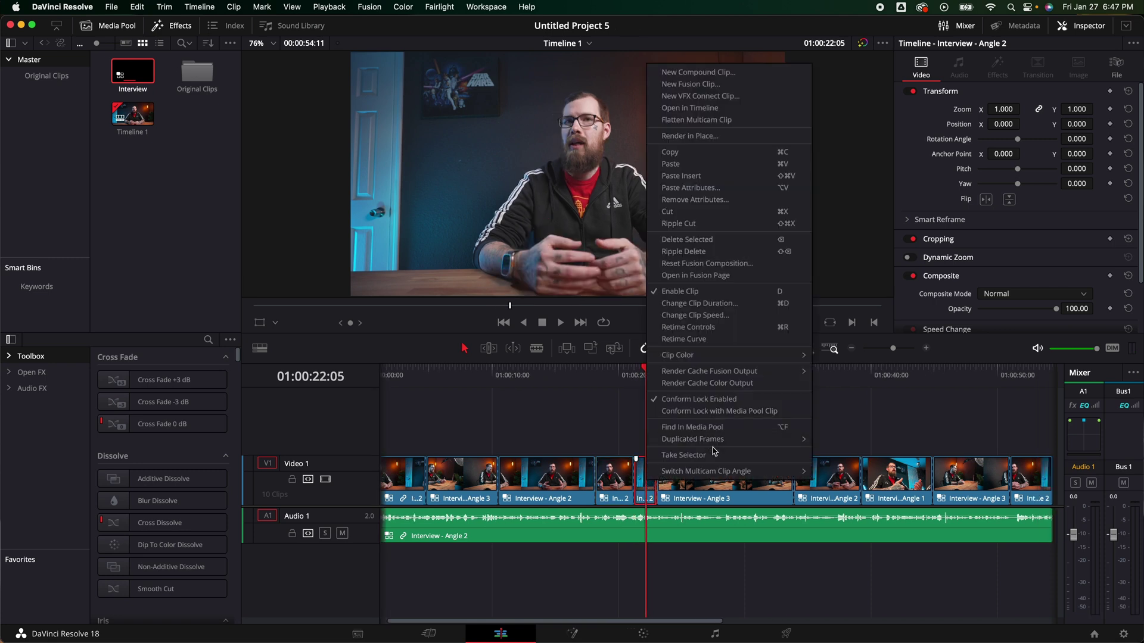
mouse_move(726, 471)
left_click(822, 471)
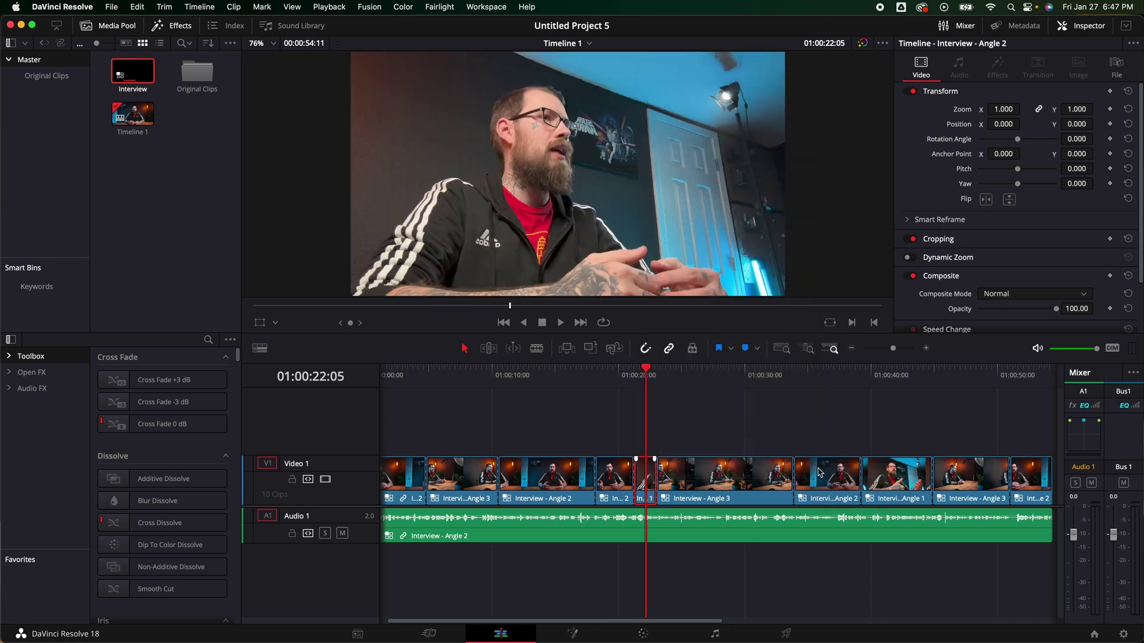
left_click(637, 377)
key("space")
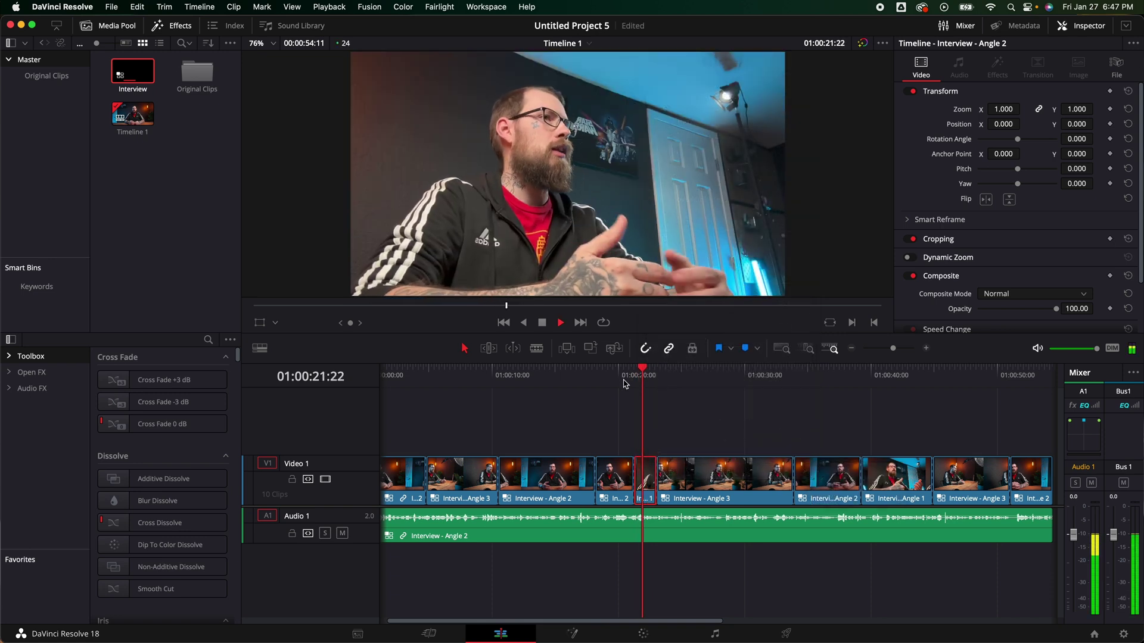
key("space")
key("super+minus")
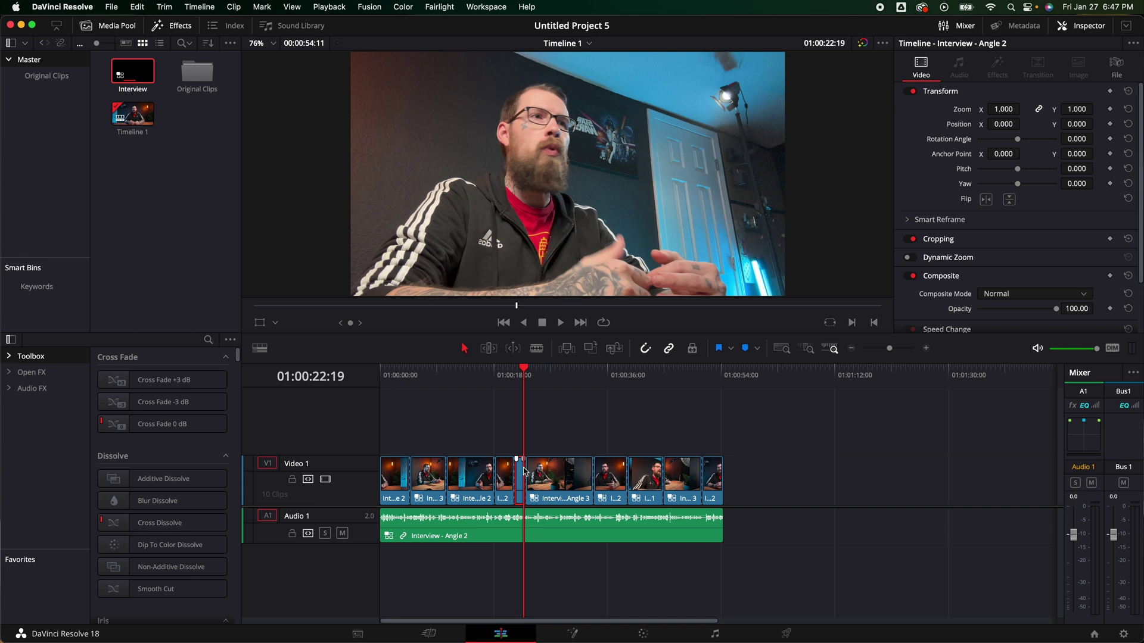
left_click(986, 200)
left_click_drag(576, 384, 410, 411)
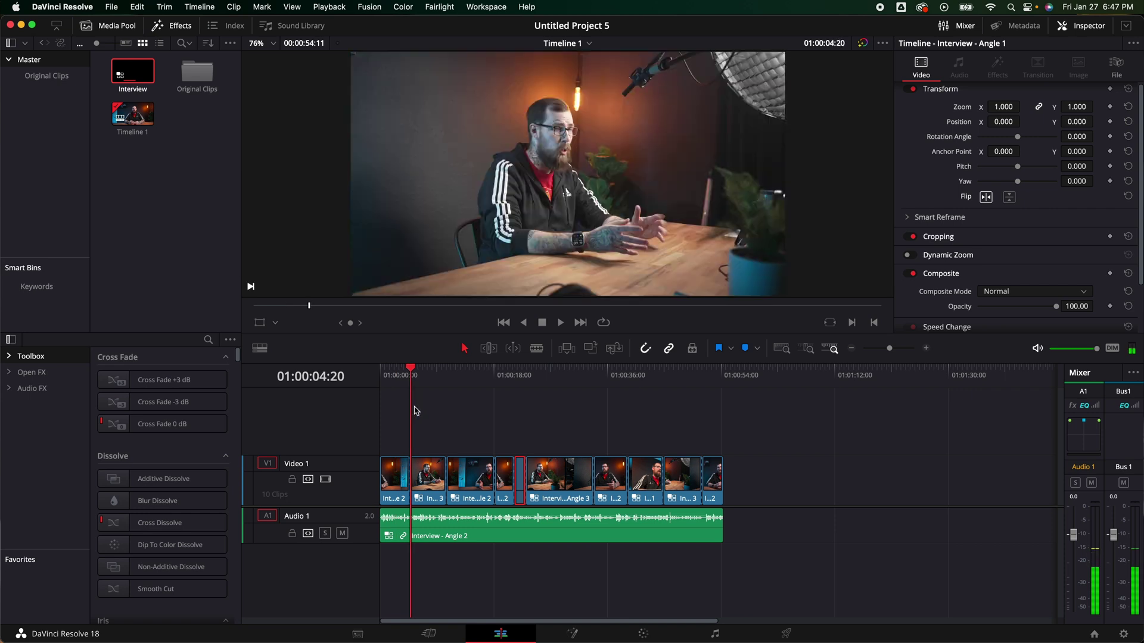
On the Color page, add custom curve points to clip 01, brightening its upper tones
left_click(652, 630)
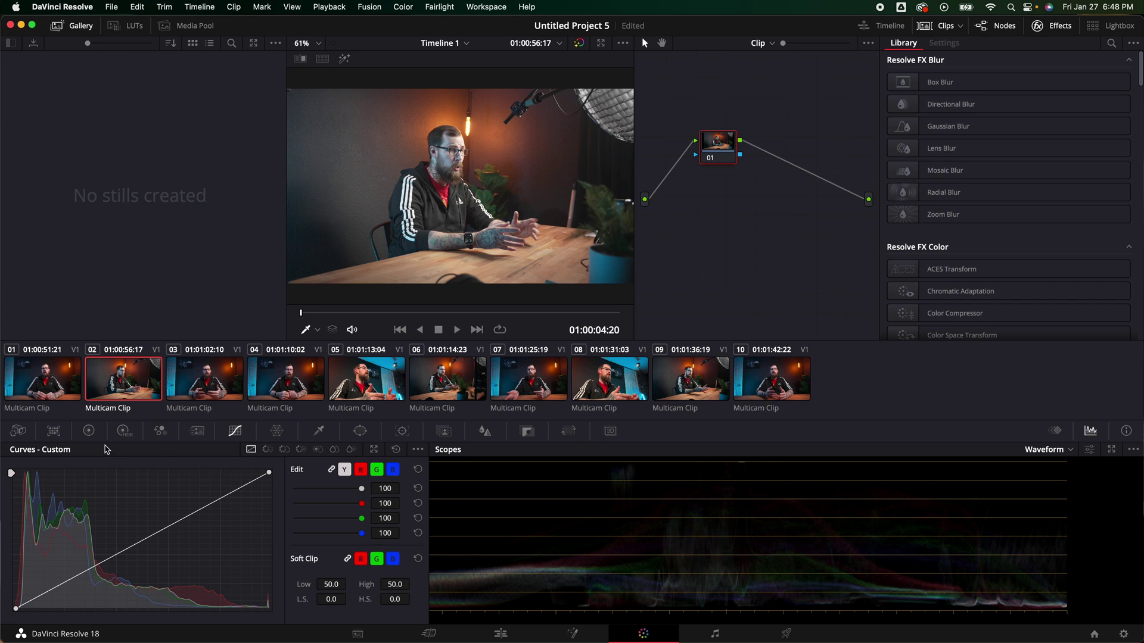
left_click(68, 392)
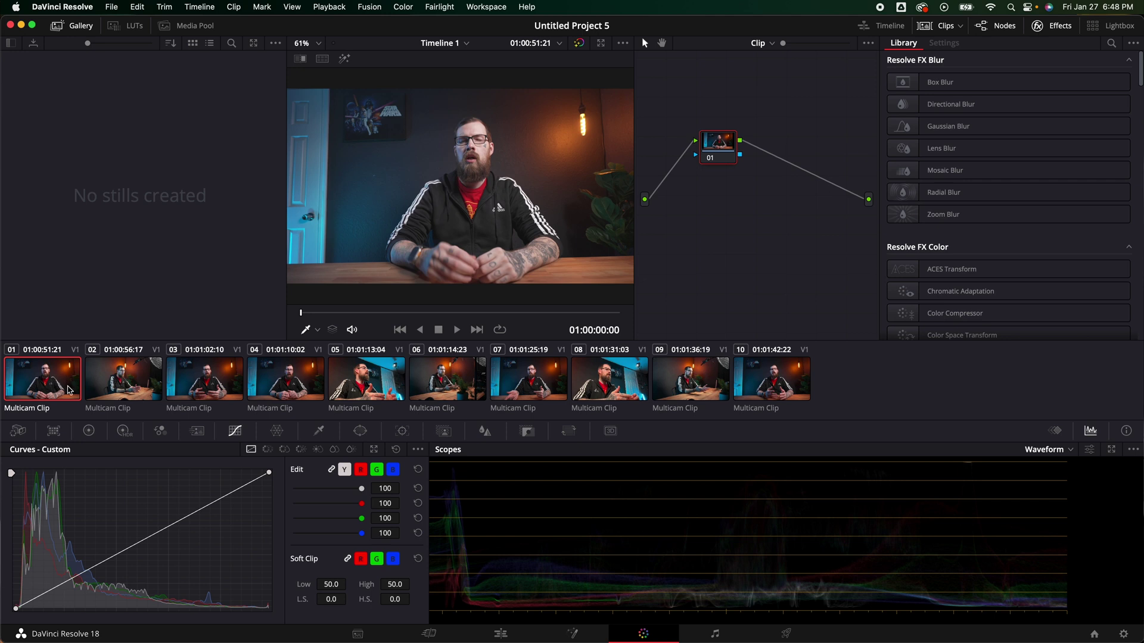
left_click(69, 586)
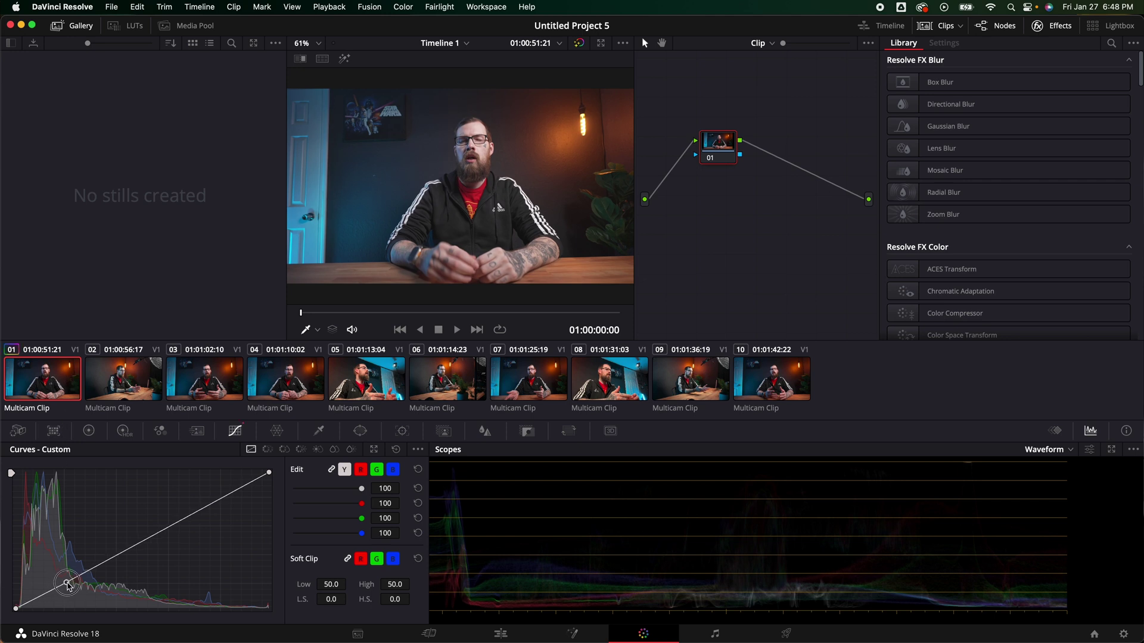
mouse_move(232, 498)
left_mouse_down()
mouse_move(247, 485)
mouse_move(223, 493)
left_mouse_up()
Pull clip 01's highlights down to -32.50 in the primary colour wheels
left_click(1060, 26)
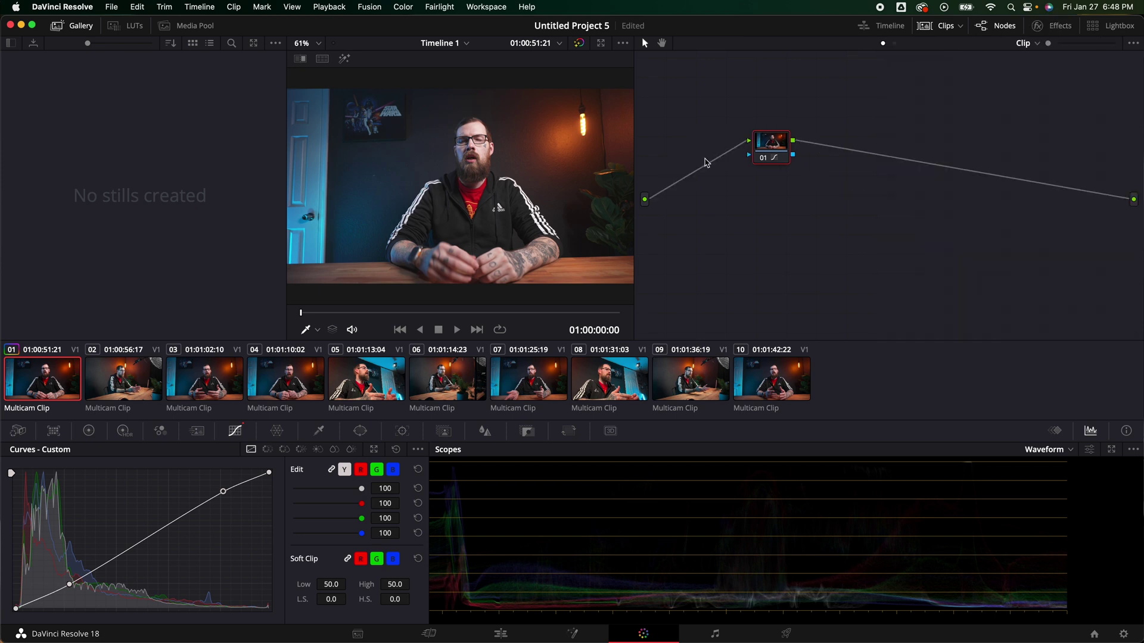
left_click(90, 431)
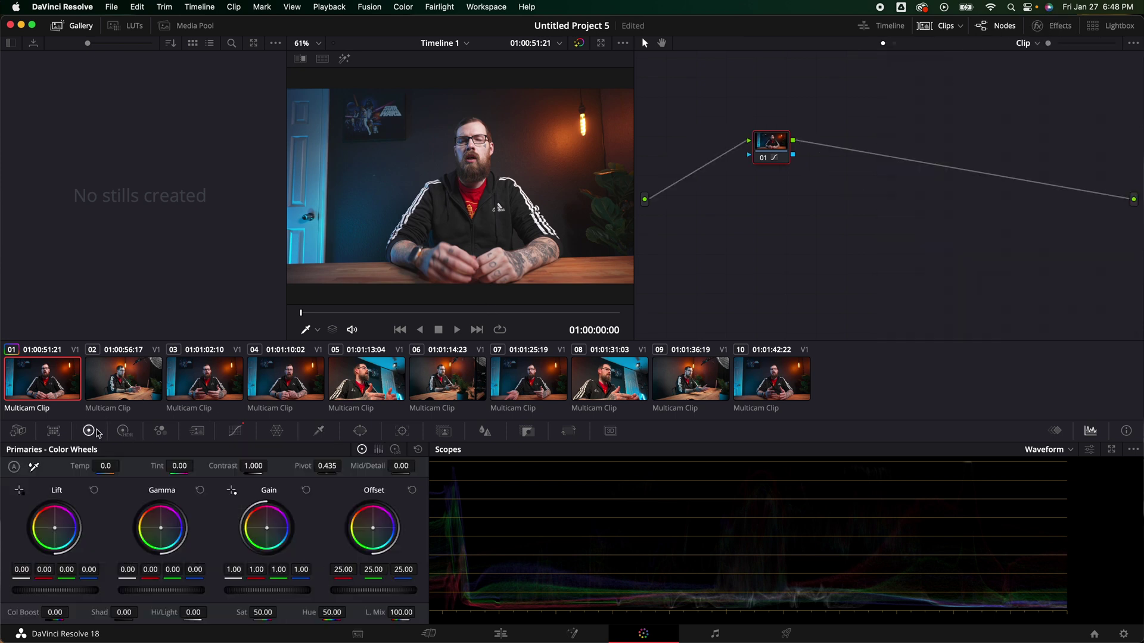
left_click_drag(197, 619, 130, 618)
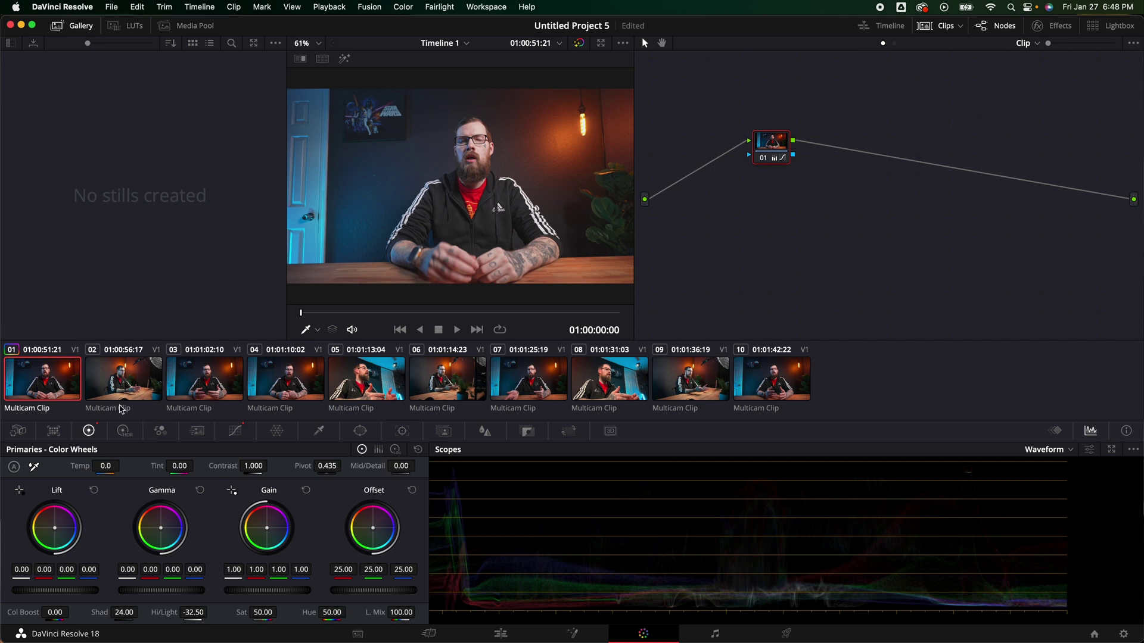
Add custom curve points to clip 02, darkening shadows and anchoring the upper curve
left_click(113, 384)
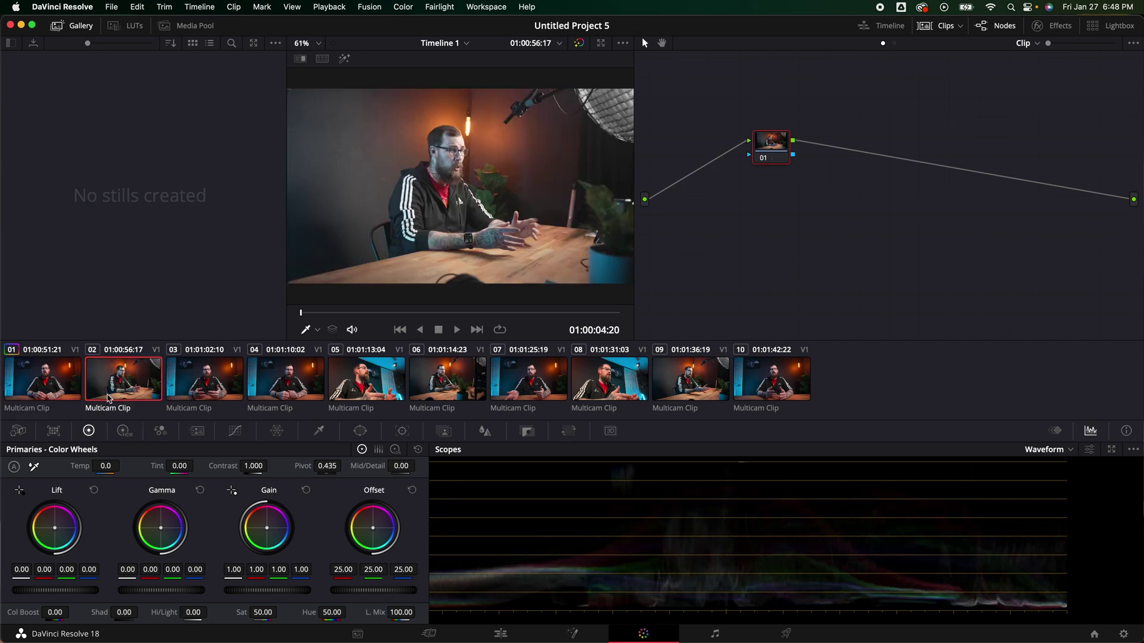
left_click(234, 431)
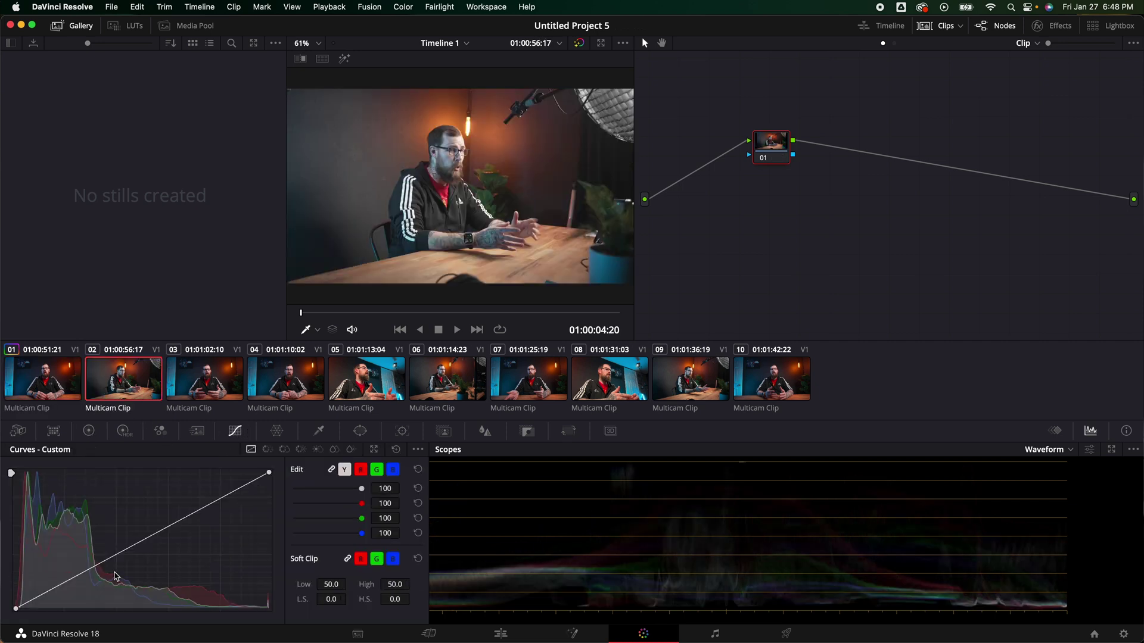
left_click_drag(84, 576, 85, 581)
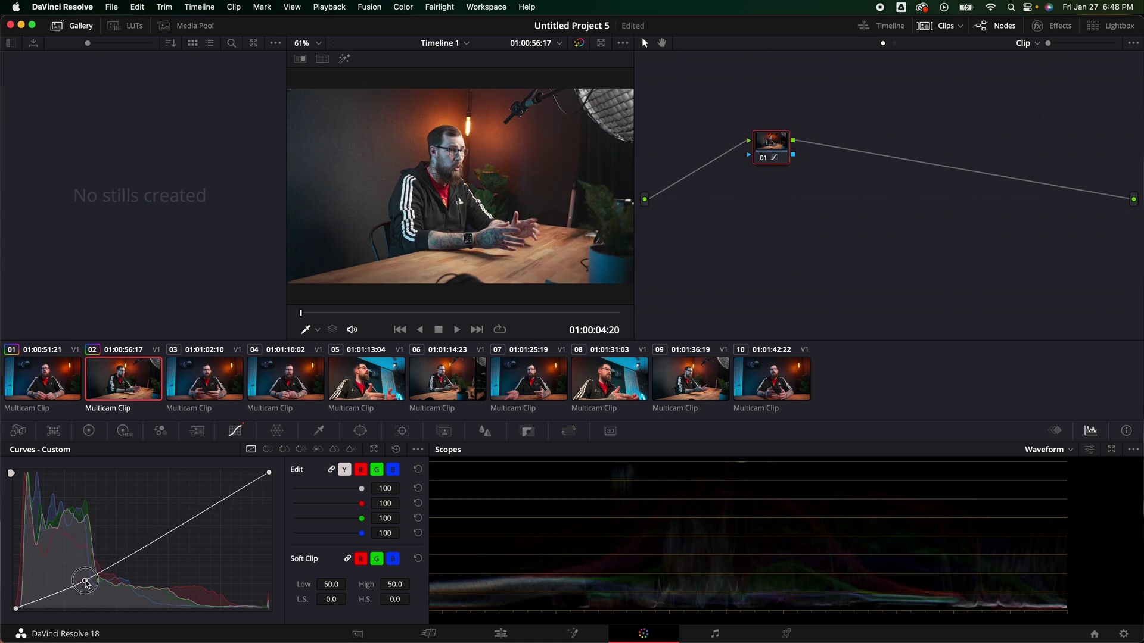
left_click(218, 505)
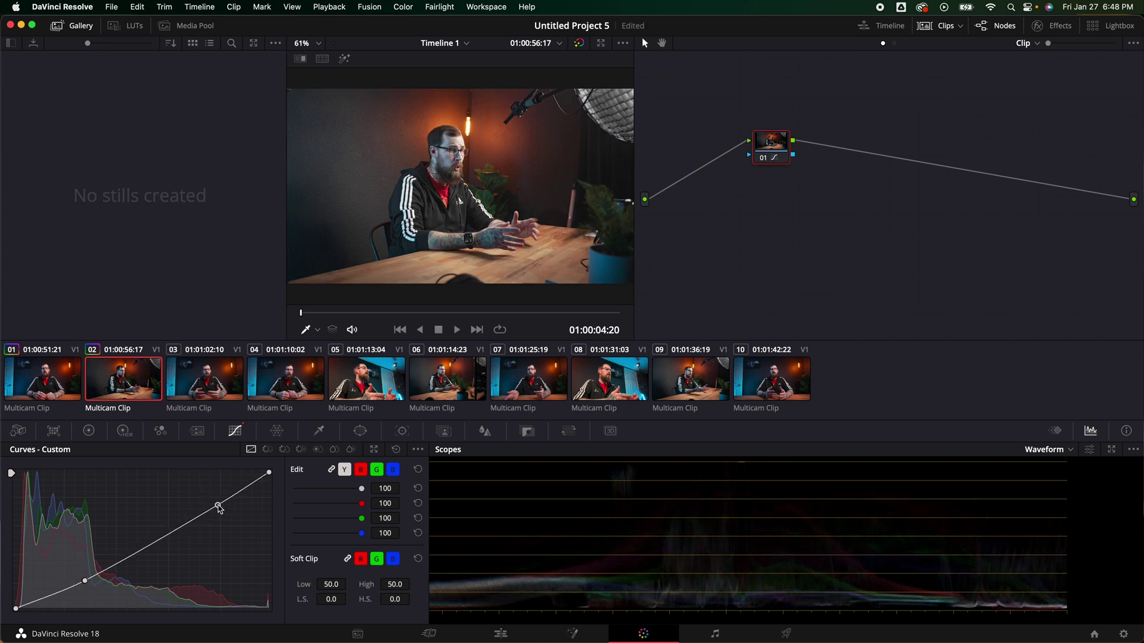
Set clip 02's saturation to 52, temperature 160, shadows 16 and highlights -28
left_click(88, 431)
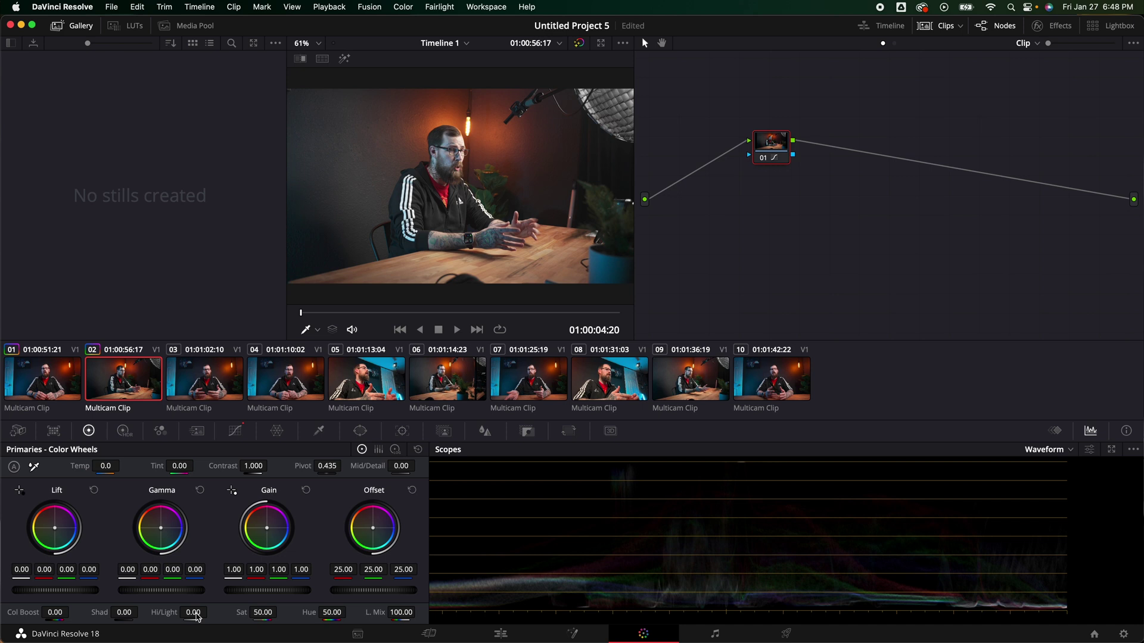
left_click_drag(266, 618, 257, 618)
left_click_drag(105, 461, 111, 473)
mouse_move(124, 616)
left_mouse_down()
mouse_move(143, 616)
mouse_move(124, 615)
left_mouse_up()
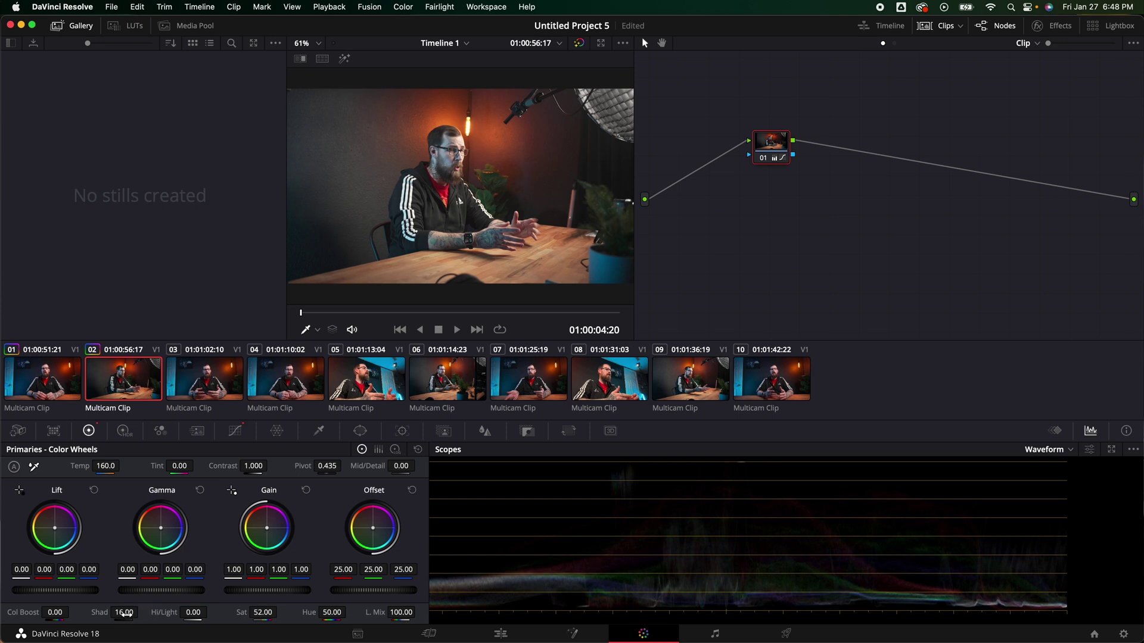
left_click_drag(200, 615, 164, 616)
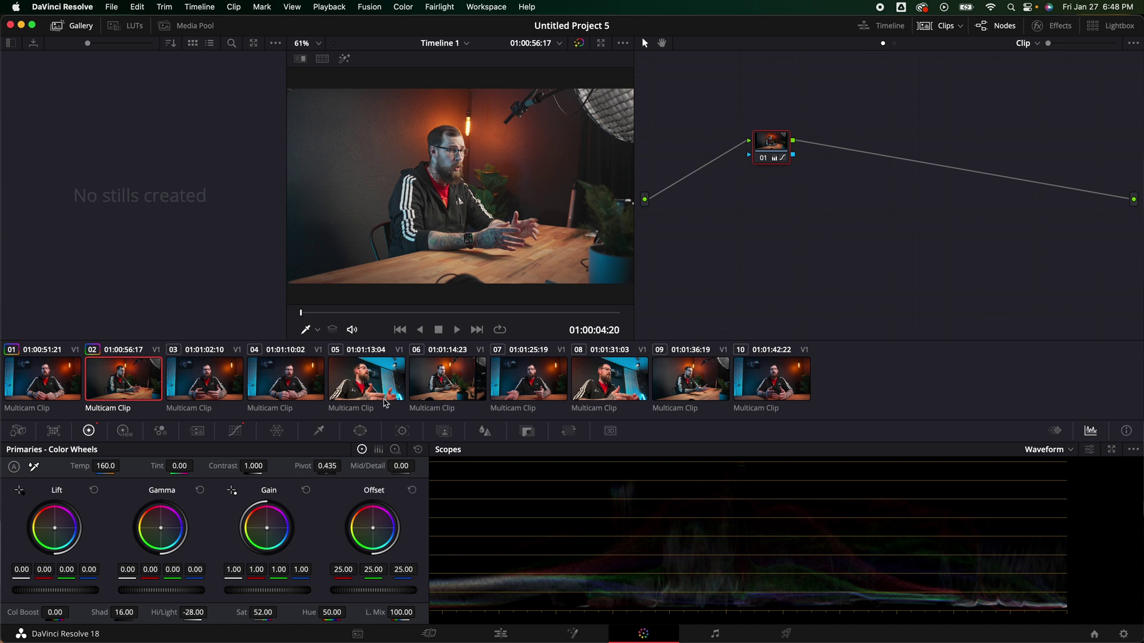
Darken clip 05's lower tones with a custom curve point
left_click(375, 392)
left_click(235, 430)
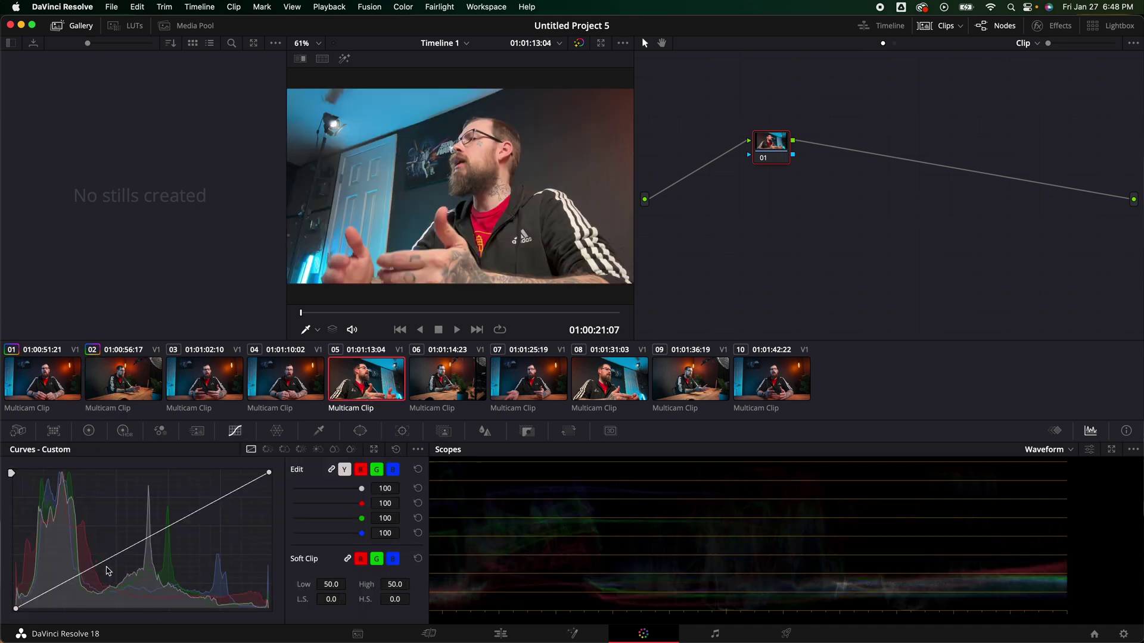
left_click_drag(80, 577, 87, 582)
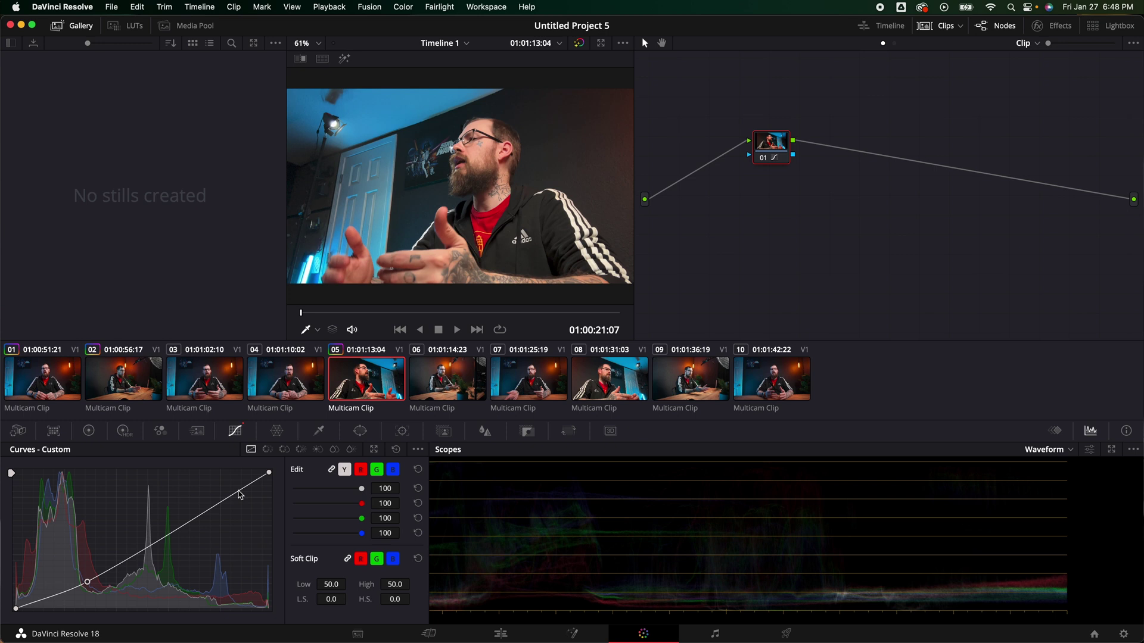
left_click(59, 384)
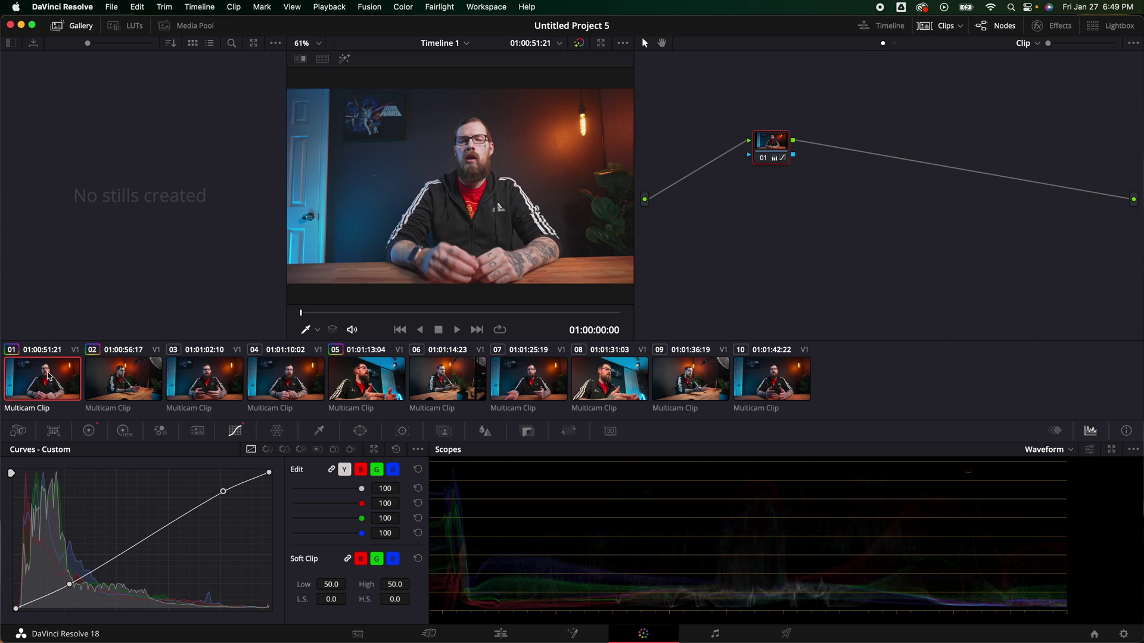
Select clips 03, 04, 10 and 07 and apply clip 01's S-curve grade to them
left_click(222, 388)
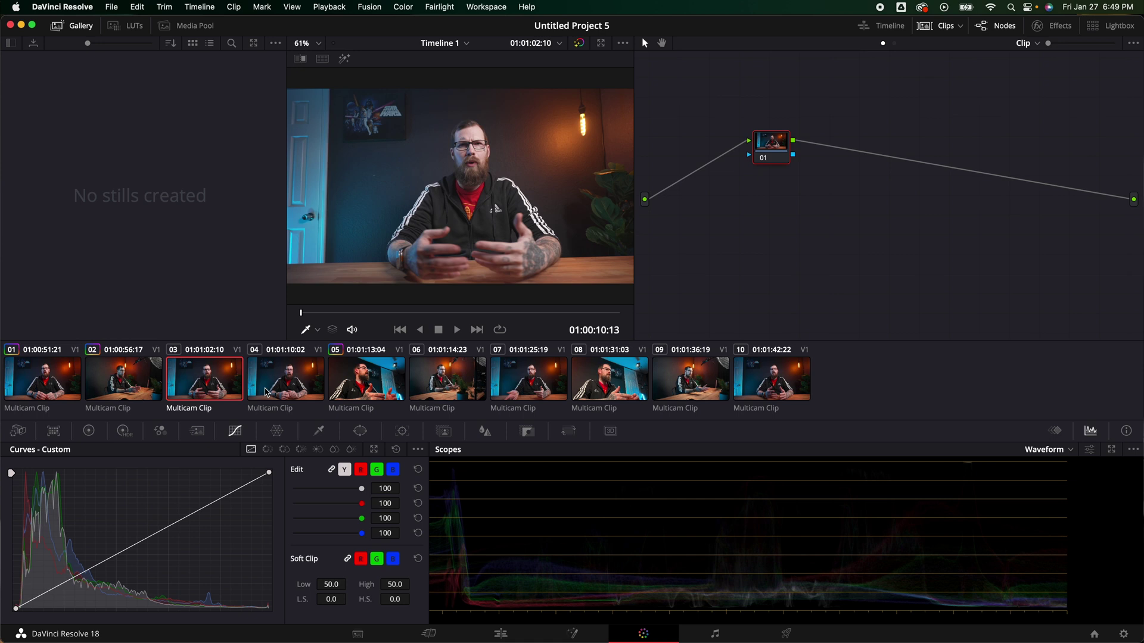
left_click(298, 388, "super")
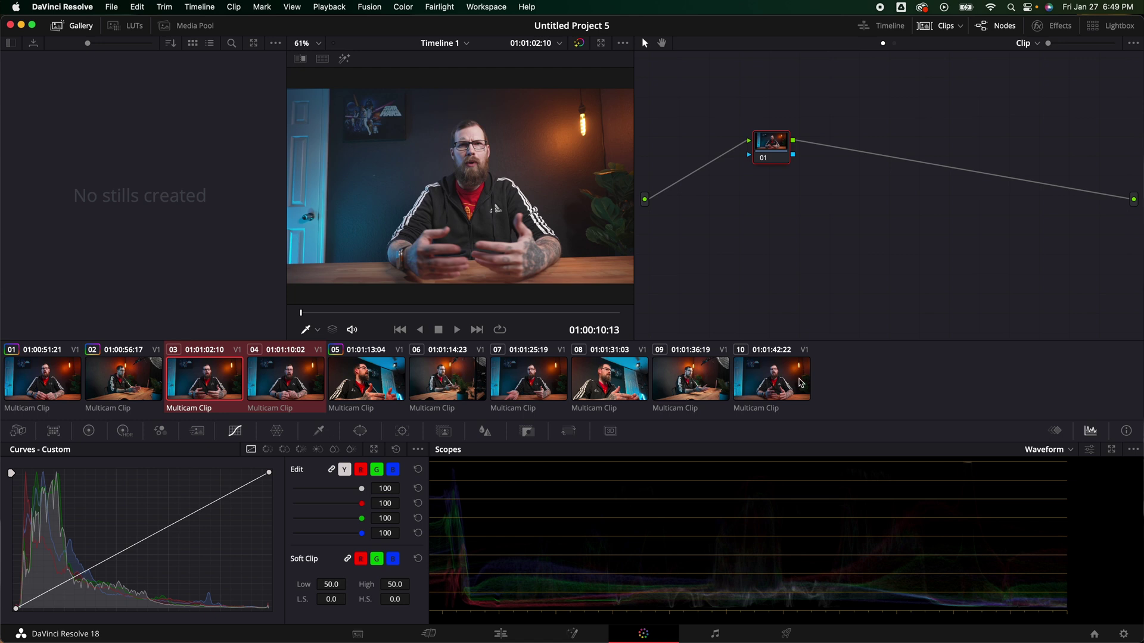
left_click(795, 385, "super")
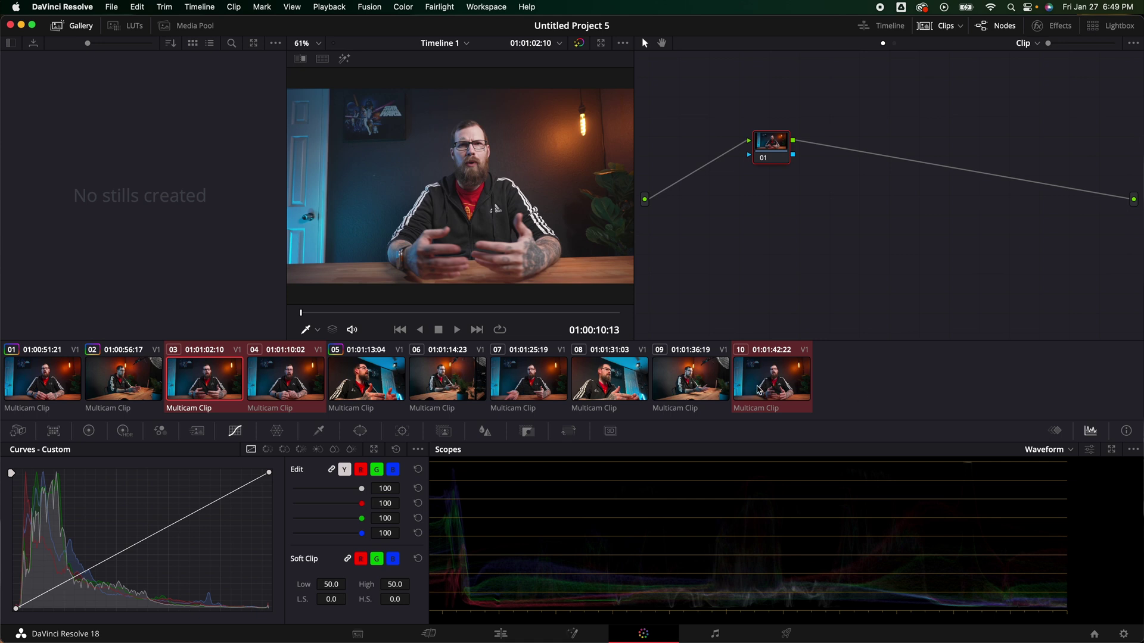
left_click(533, 385, "super")
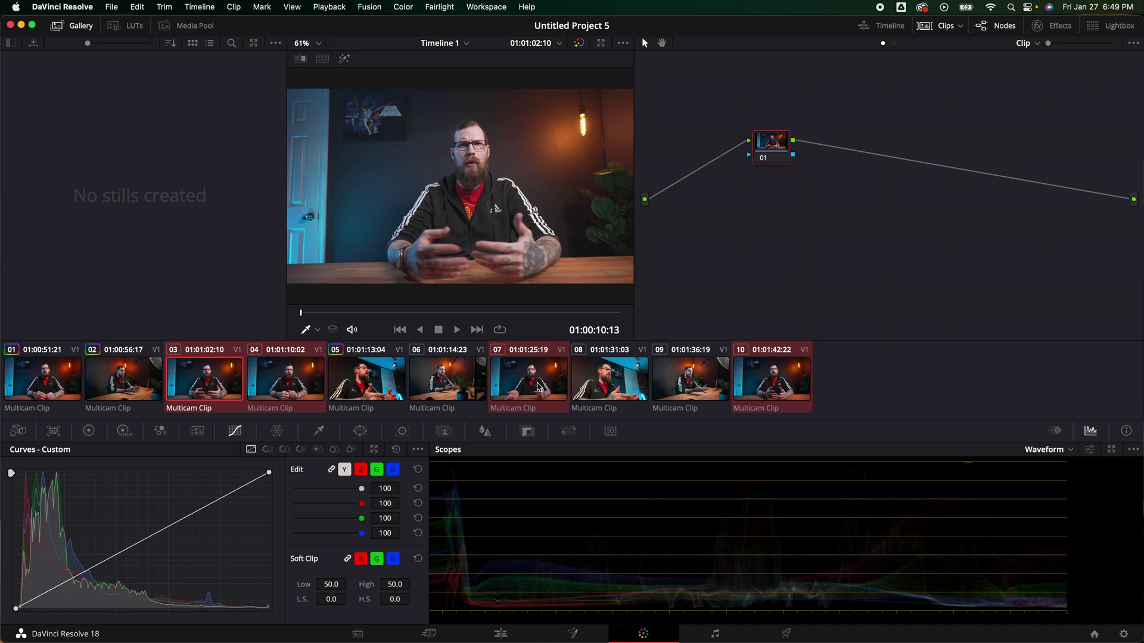
middle_click(539, 388)
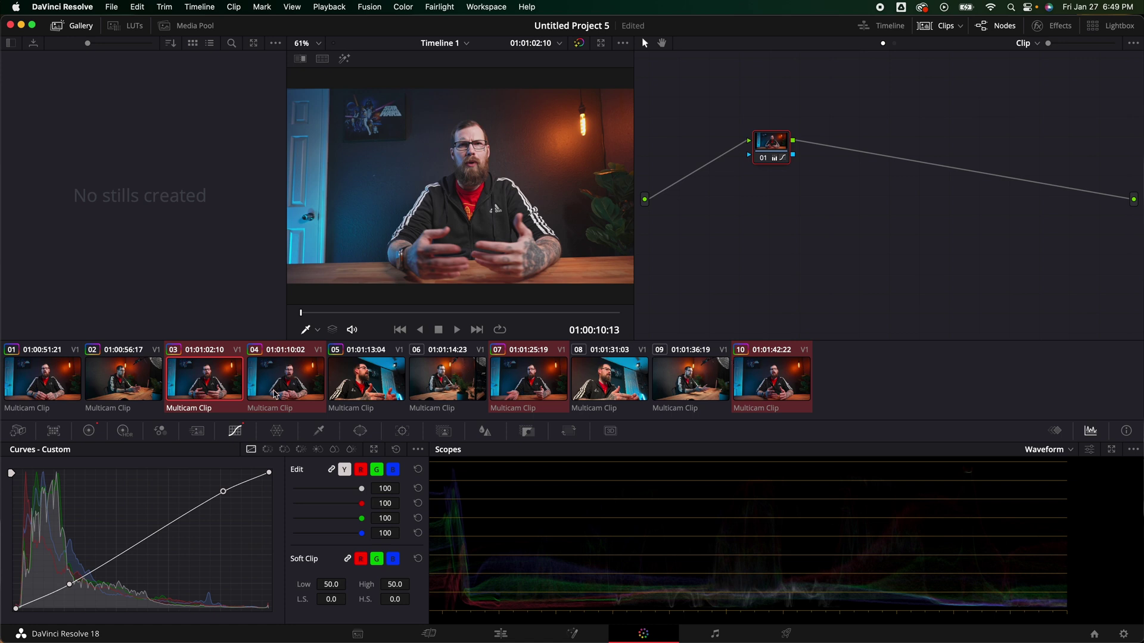
Apply clip 02's grade to clips 06 and 09
left_click(110, 386)
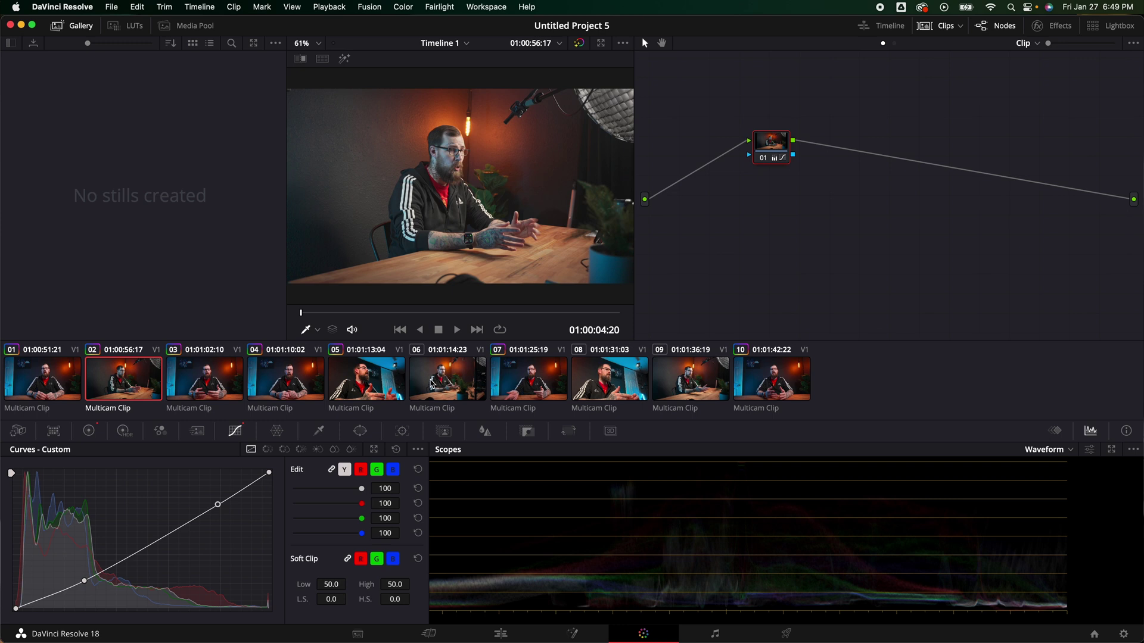
left_click(431, 385)
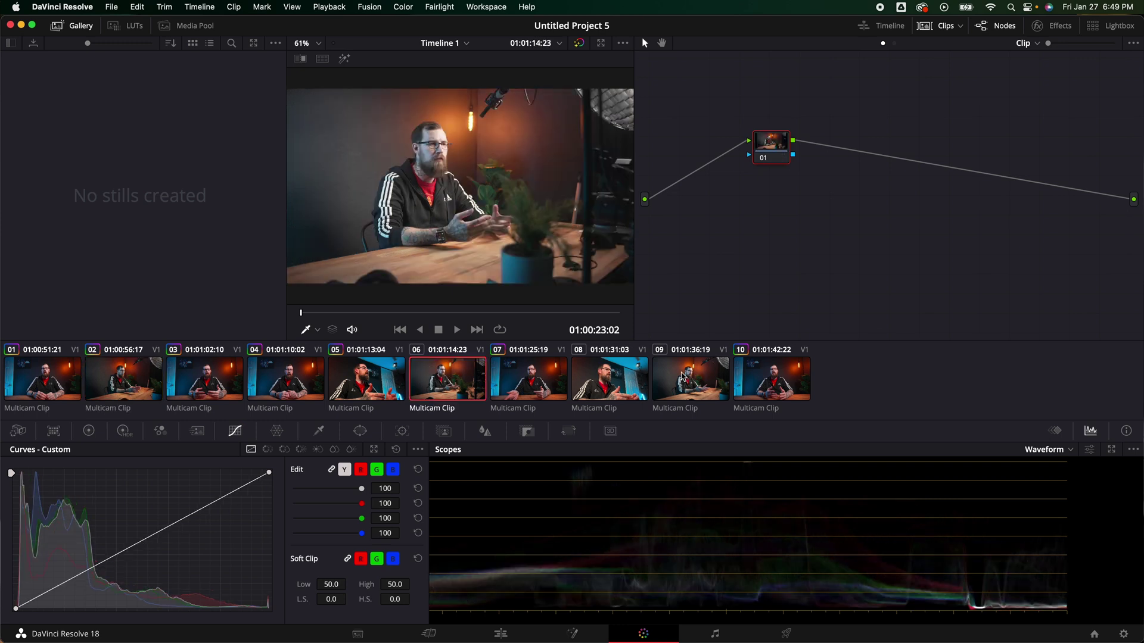
left_click(683, 377, "super")
middle_click(683, 376)
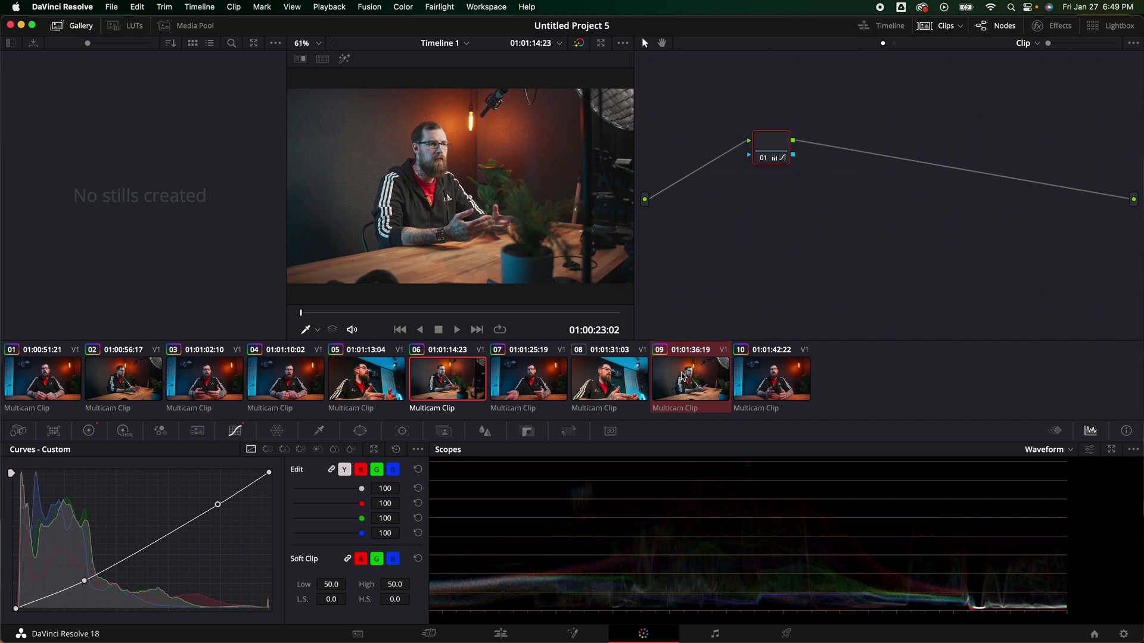
Review the grades on clips 05 and 08, then return to the Edit page
left_click(388, 383)
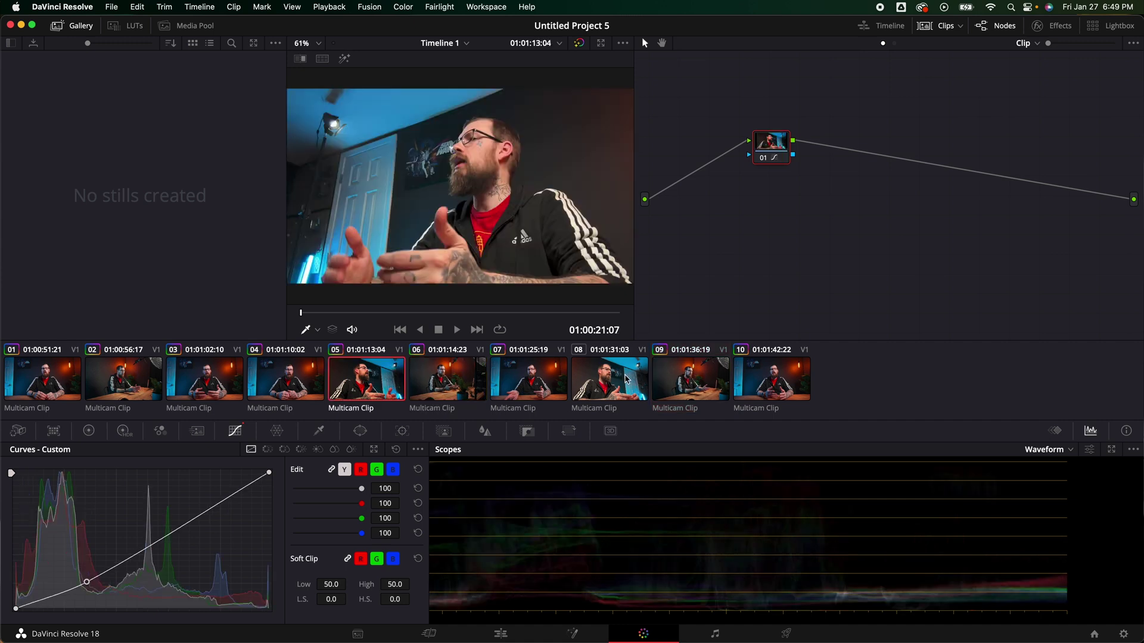
left_click(627, 379)
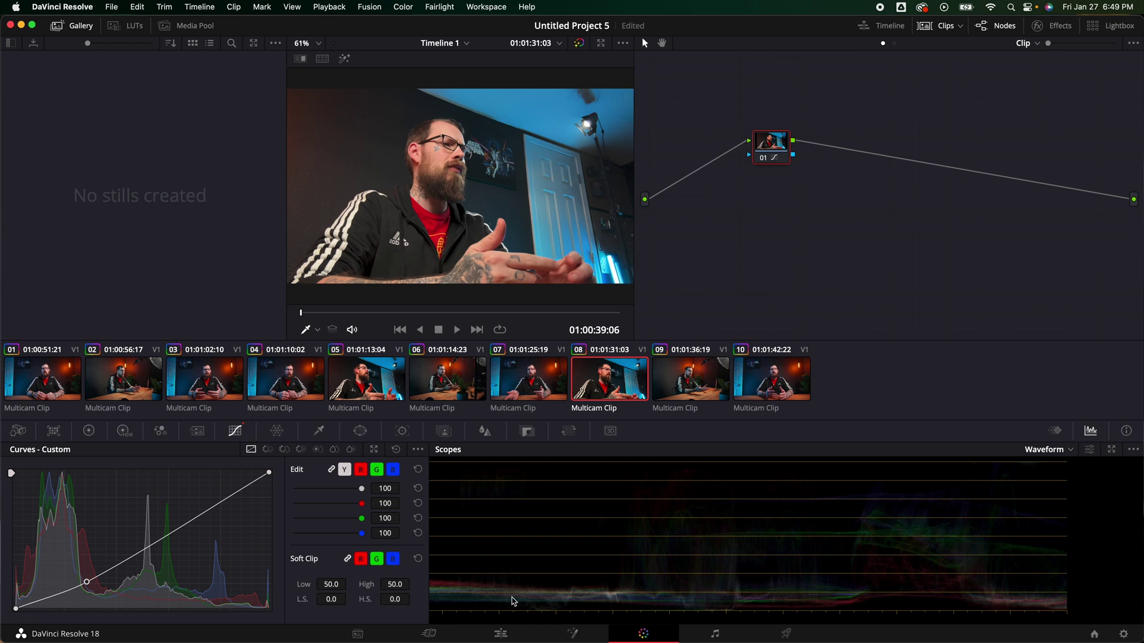
left_click(501, 632)
Flip the Angle 1 clip horizontally, then play Timeline 1 from the start
left_click(643, 493)
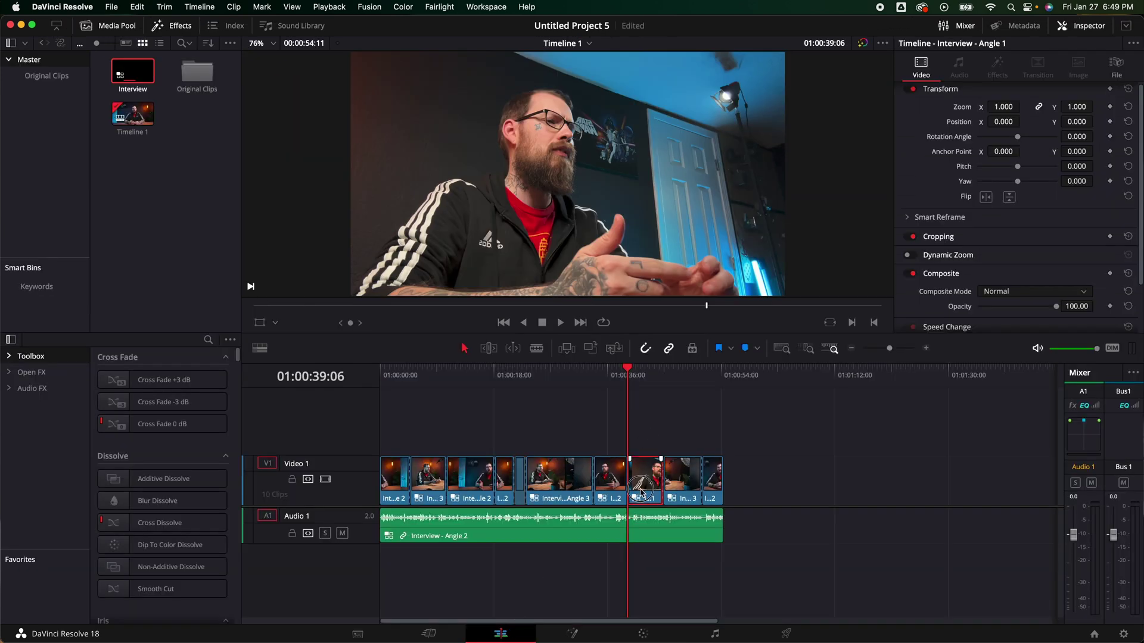
left_click(988, 197)
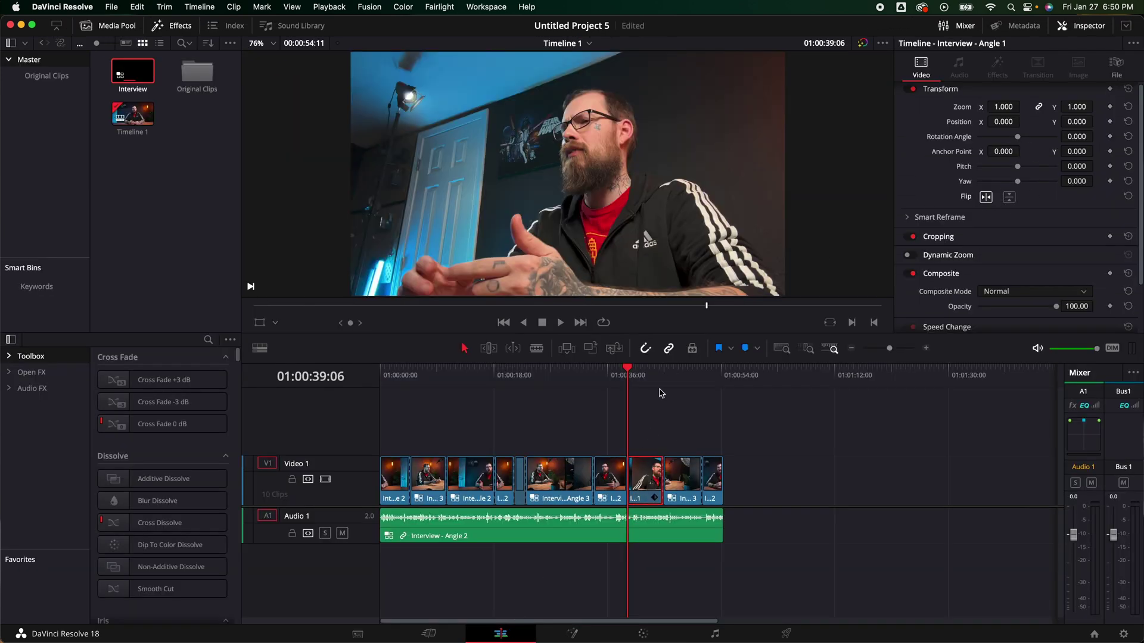
left_click(384, 373)
key("space")
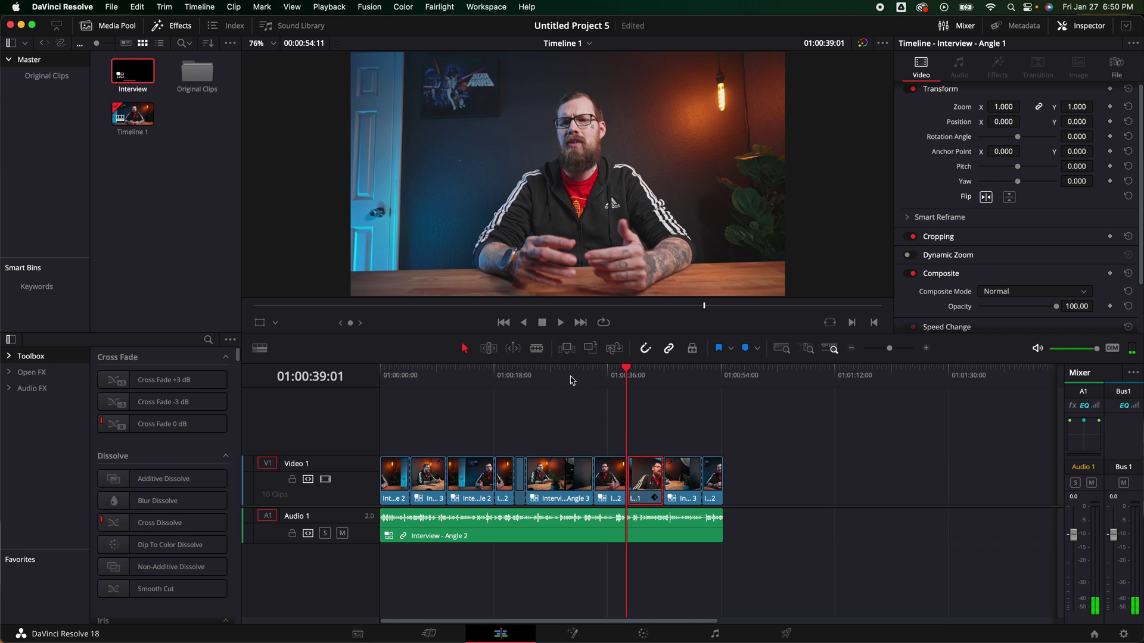
Set starting Zoom and Position keyframes on the Angle 3 clip at about 01:00:23
left_click_drag(557, 381, 526, 382)
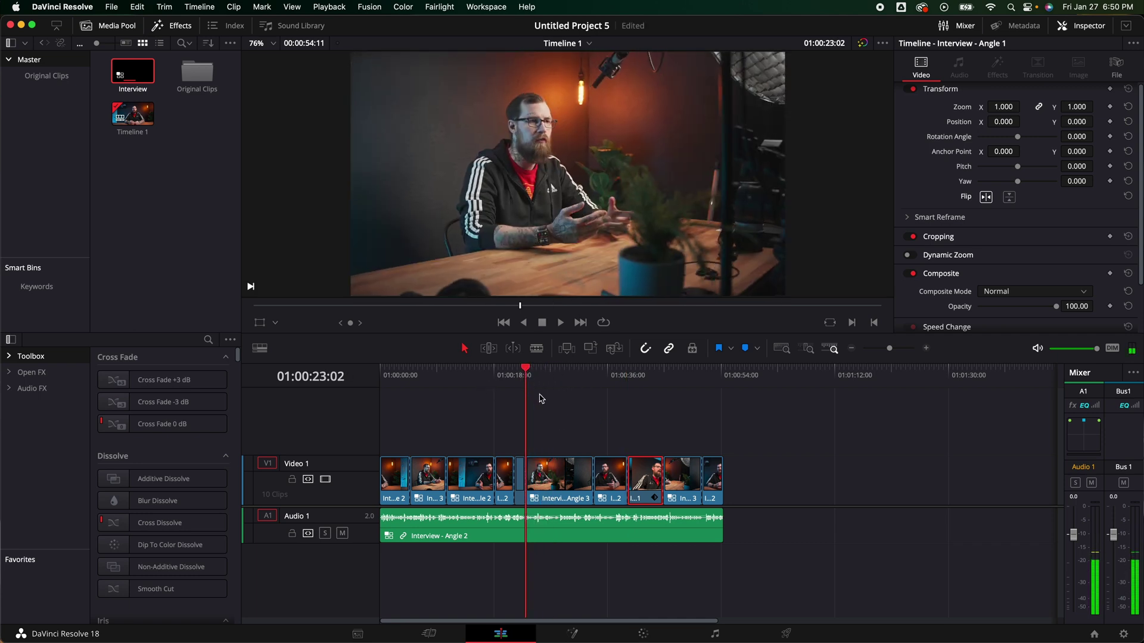
left_click(557, 489)
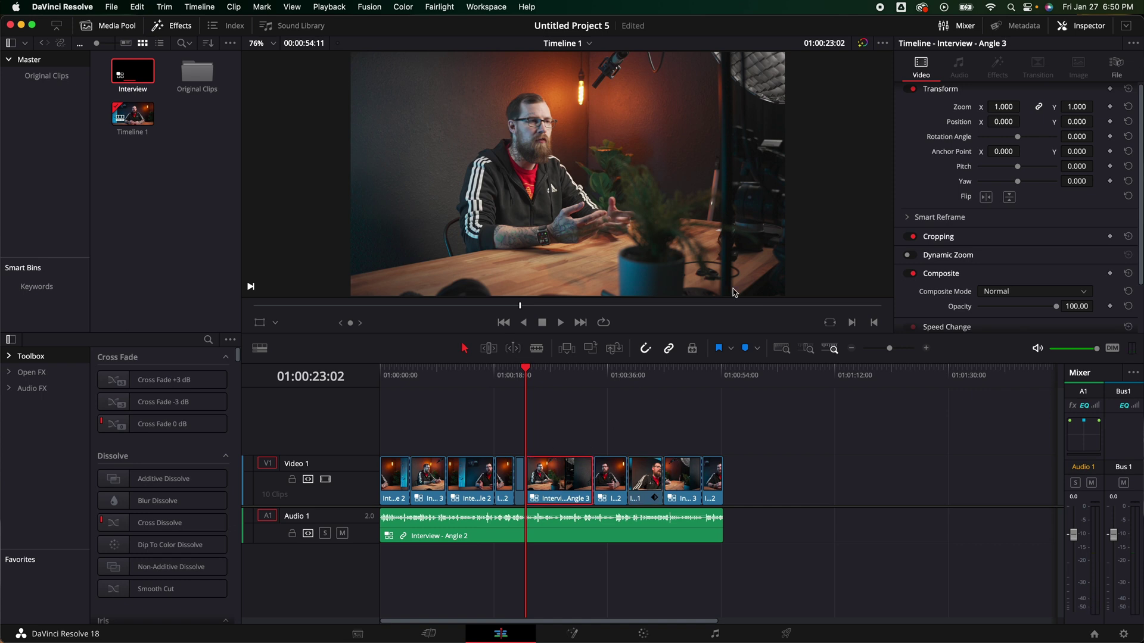
left_click(1109, 109)
left_click(1109, 124)
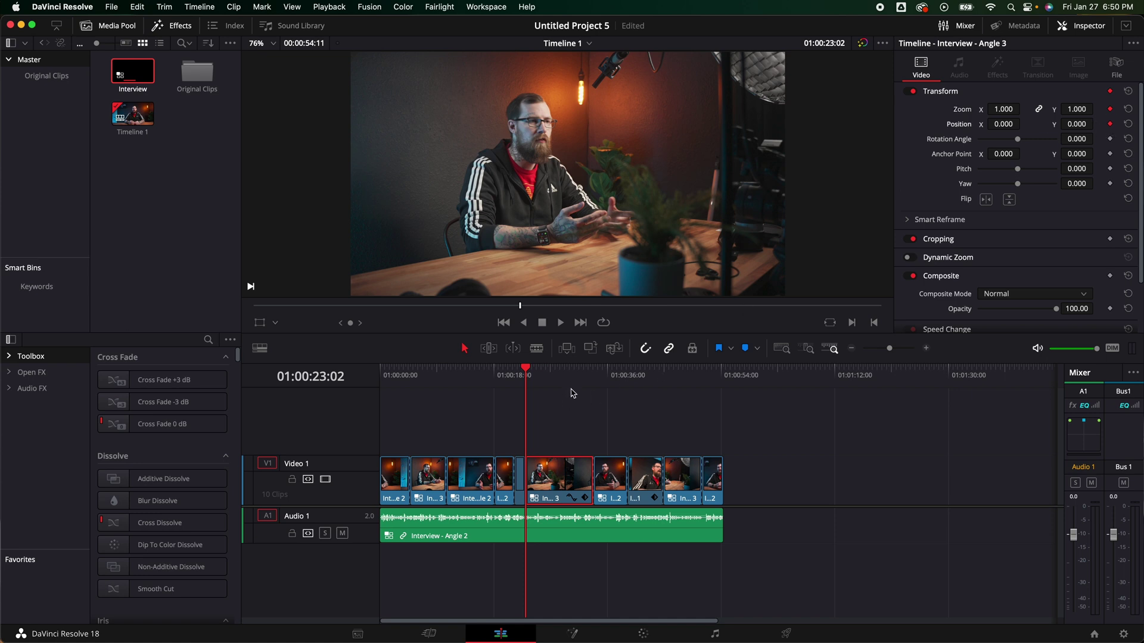
At about 01:00:33, raise the zoom to 1.200, then preview the push-in
left_click_drag(576, 381, 592, 380)
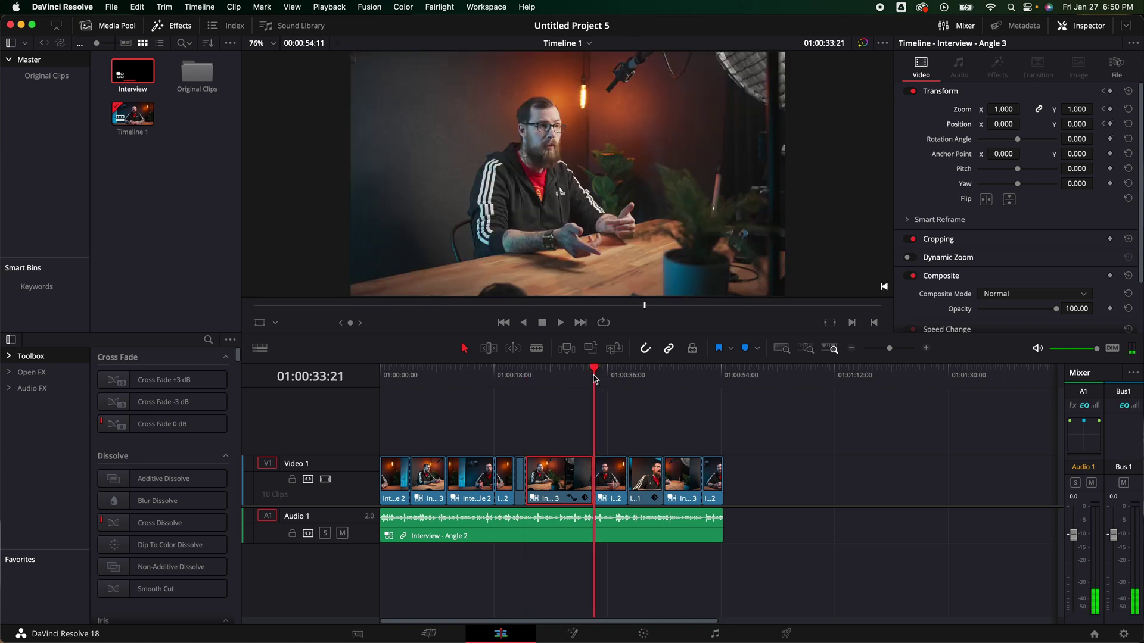
left_click_drag(1004, 110, 1078, 129)
left_click(520, 386)
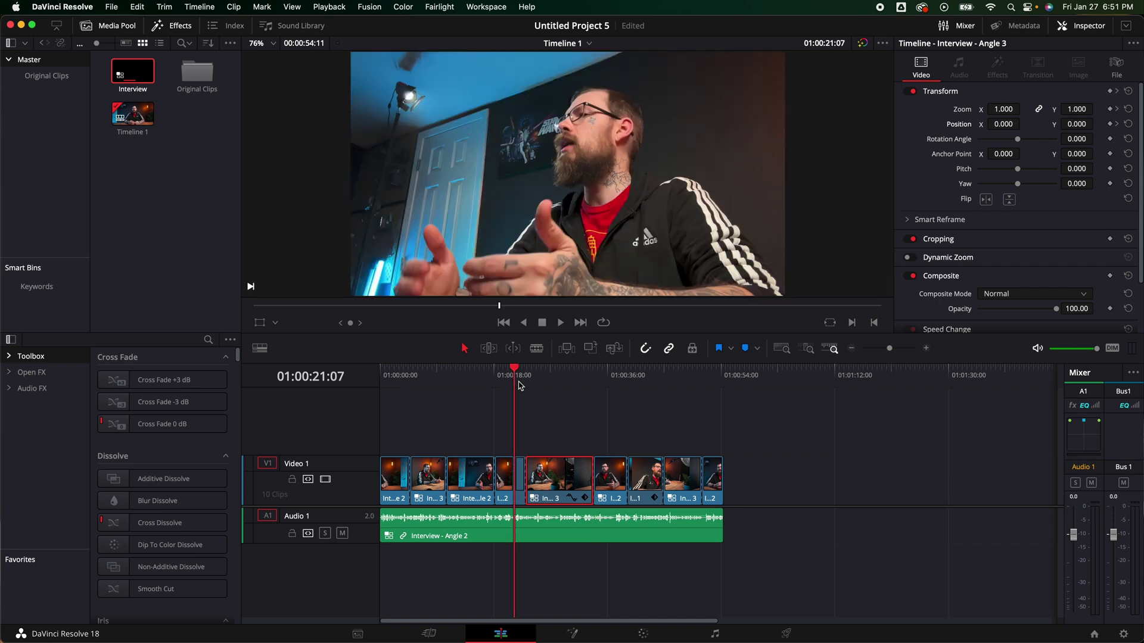
key("space")
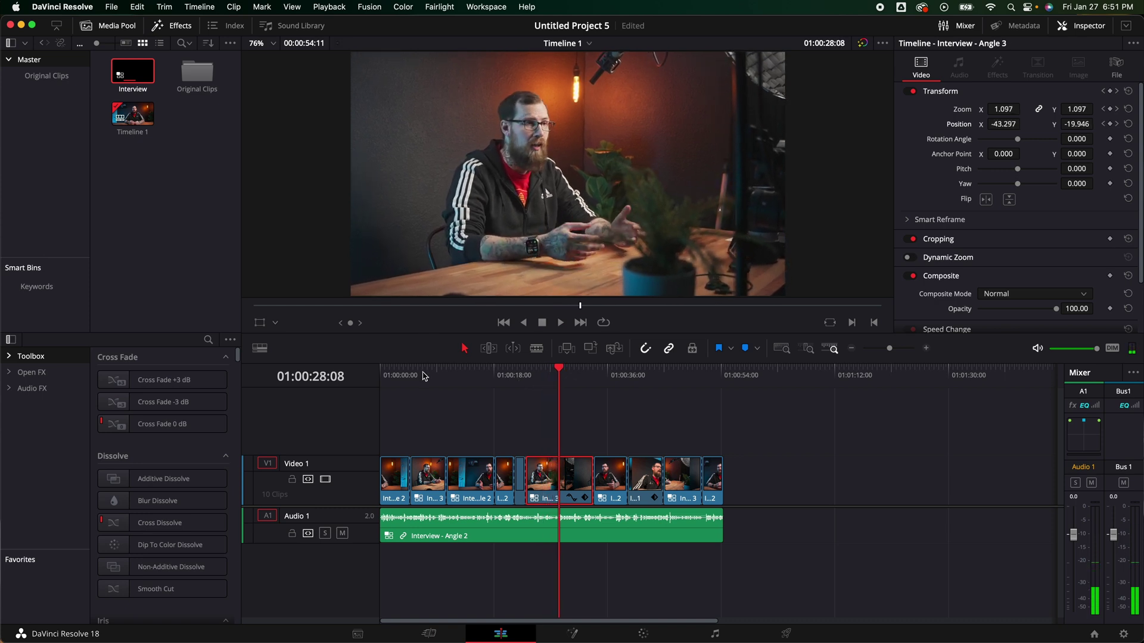
Move the playhead to around 01:00:07 to review the finished edit
left_click(423, 376)
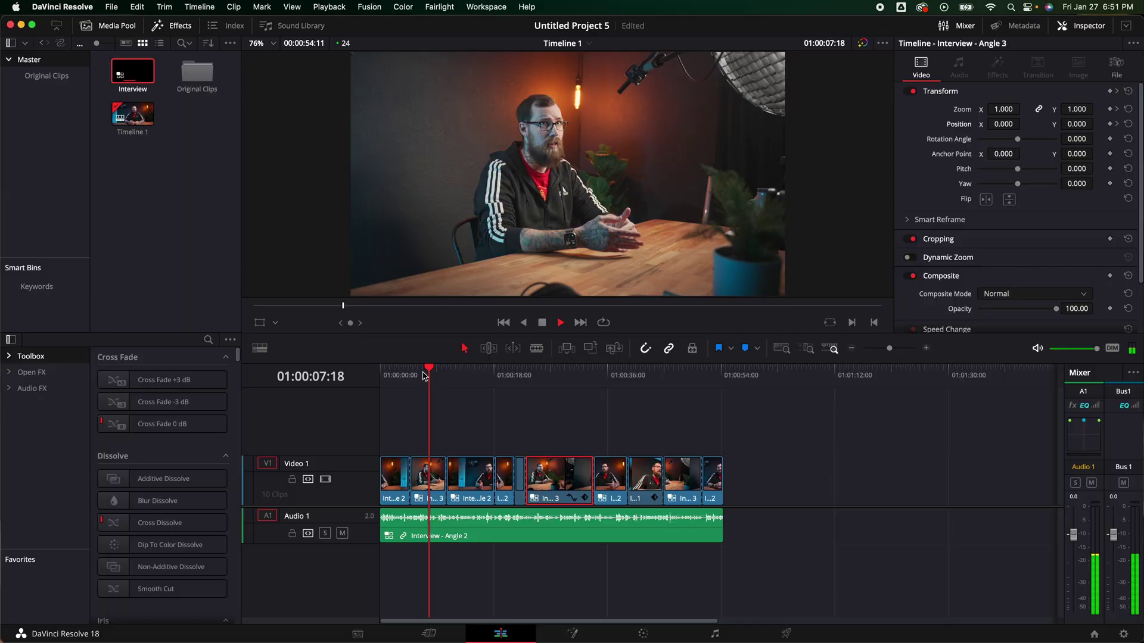